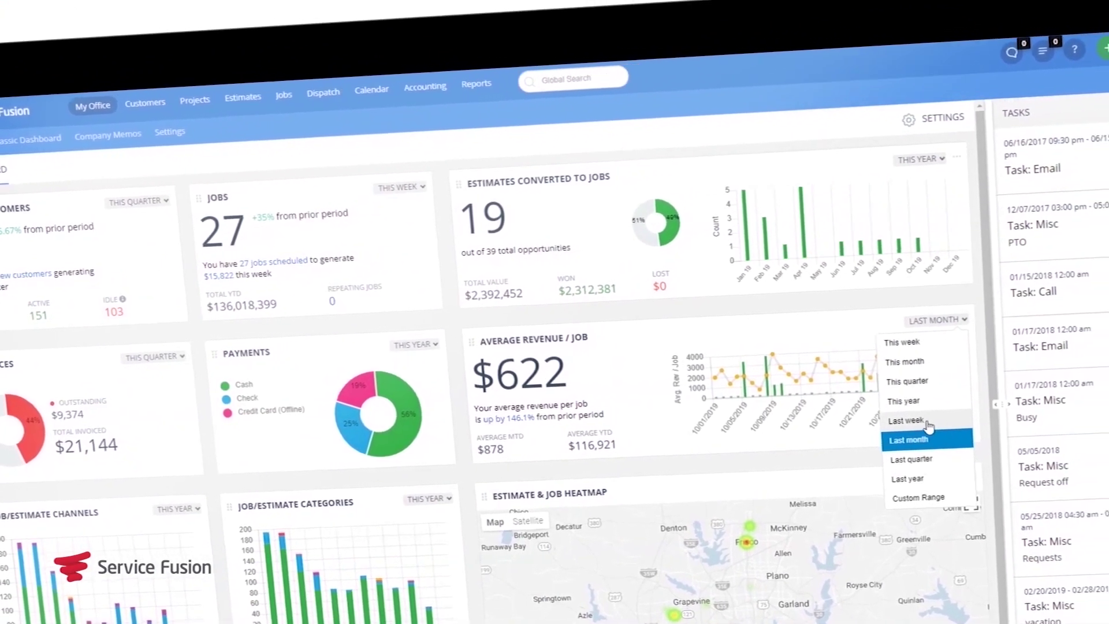
- Switch the Average Revenue per job card to Last Week and drag a Tuesday job card higher
left_click(966, 395)
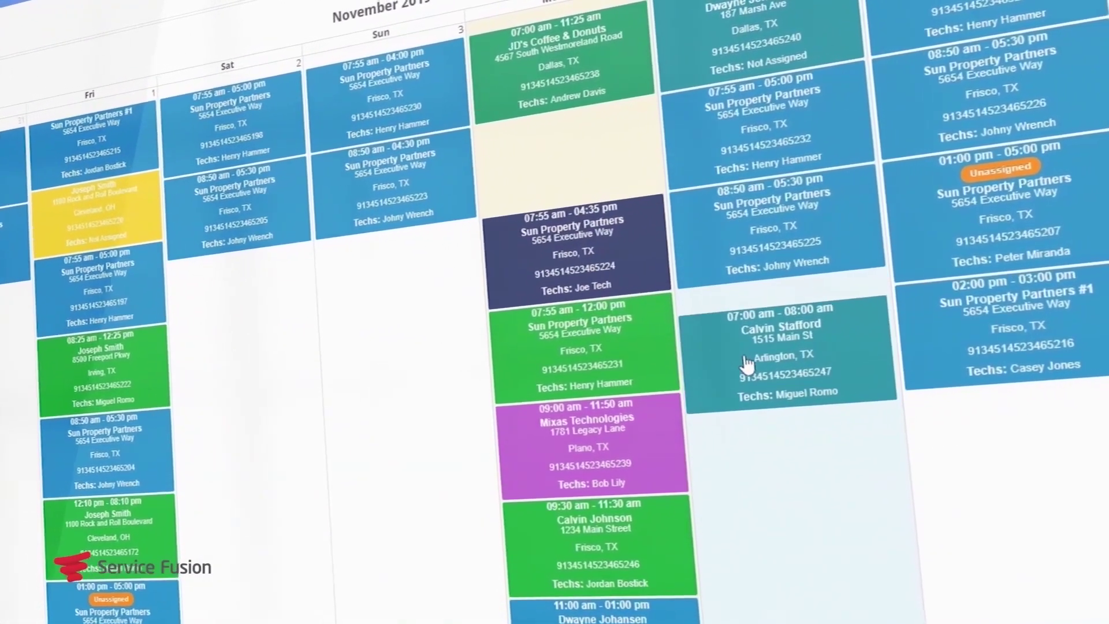
left_click_drag(751, 384, 749, 388)
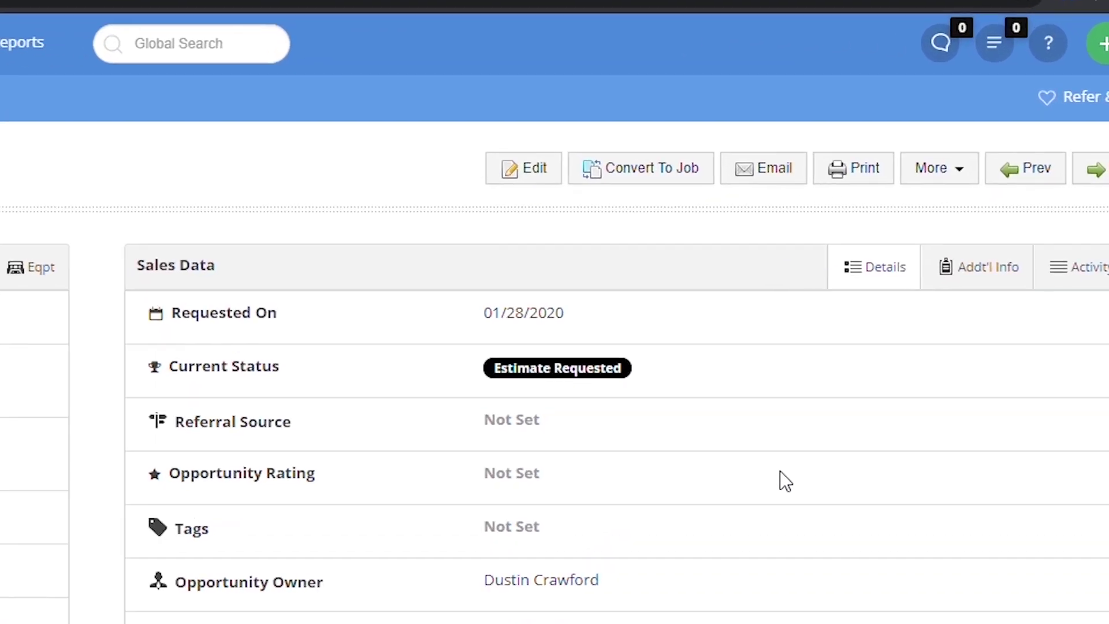
- Convert estimate 1006 into a job on 01/17/2020 at 03:00 pm using the Better option
left_click(819, 132)
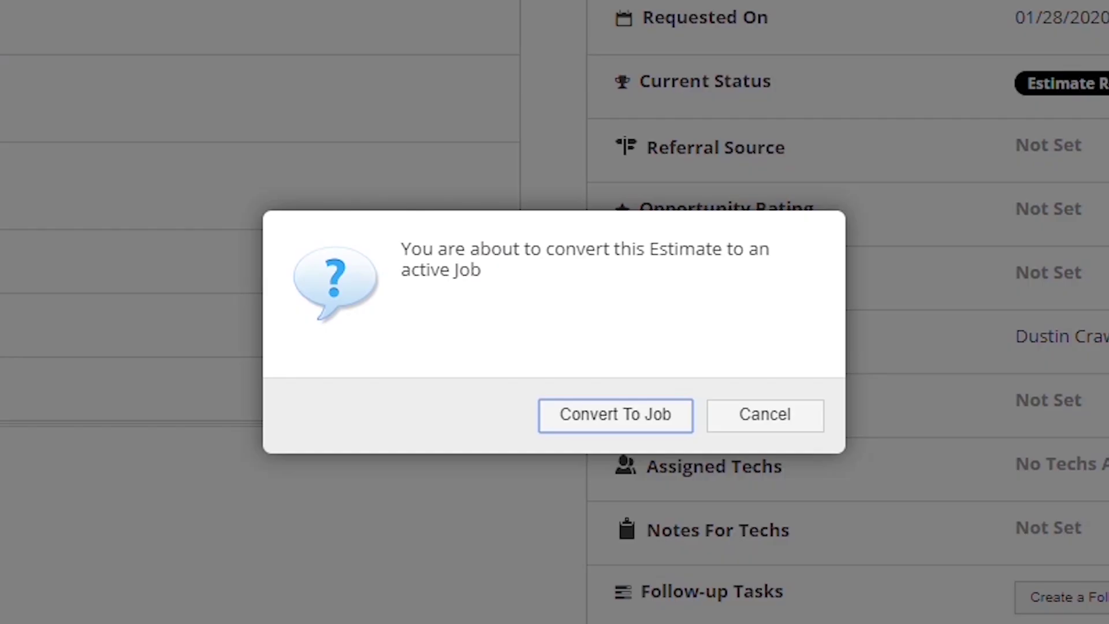
left_click(645, 422)
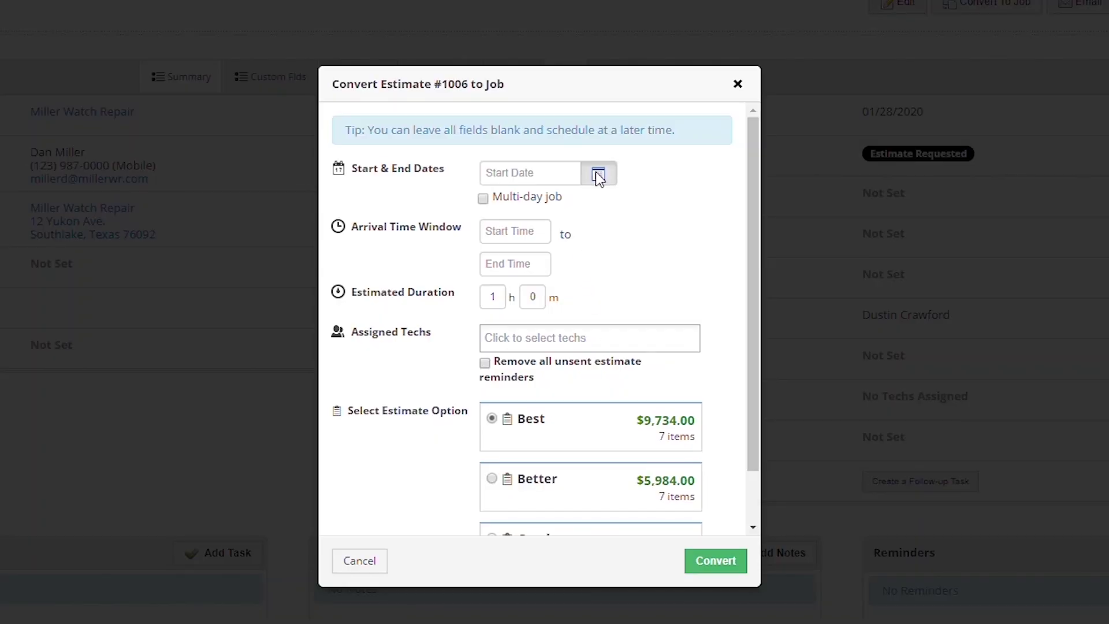
left_click(598, 175)
left_click(621, 298)
left_click(534, 237)
type("3")
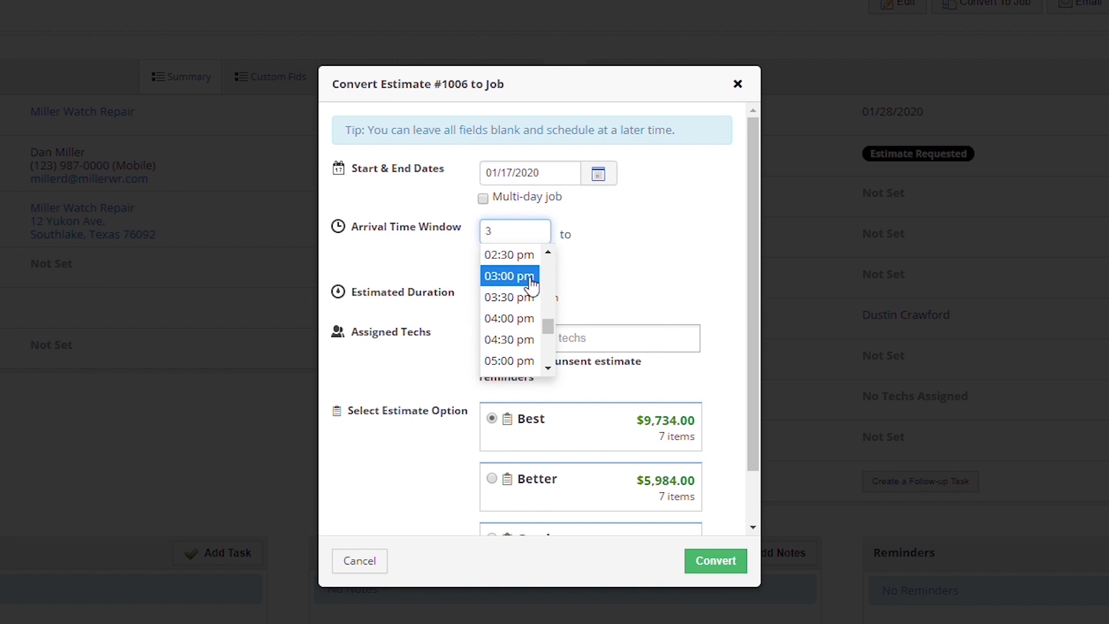
key("Return")
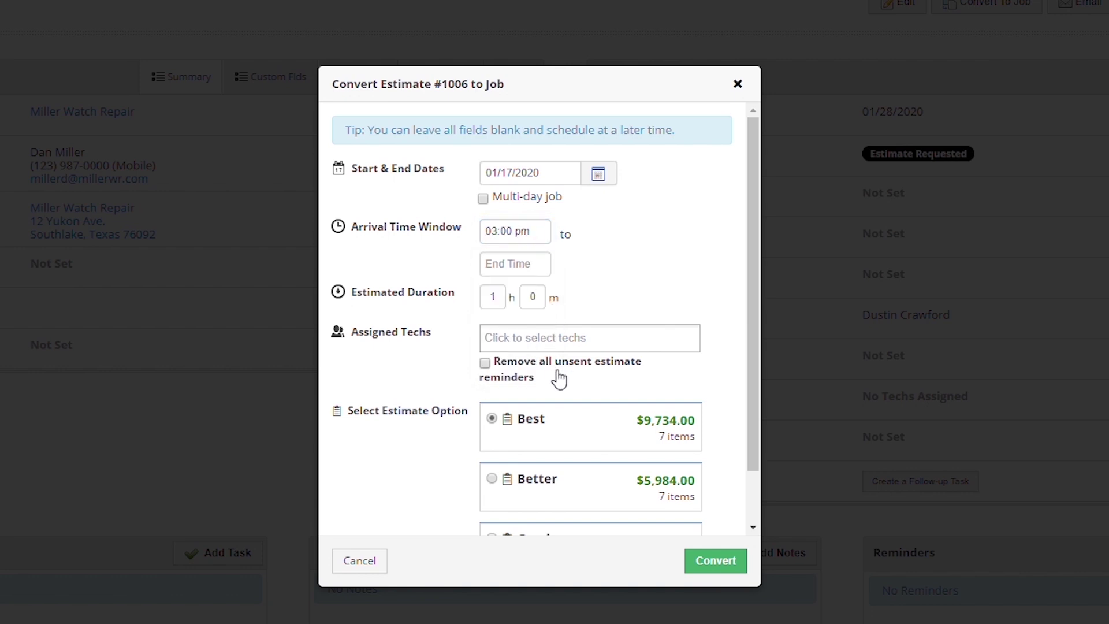
scroll(711, 352, "down", 2)
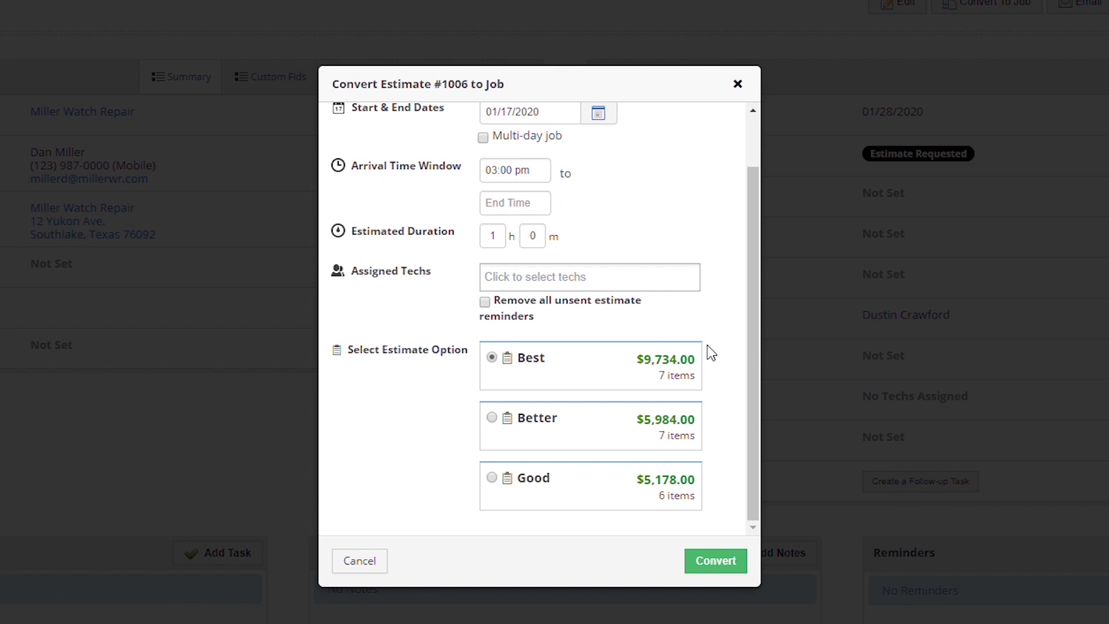
left_click(641, 440)
left_click(731, 563)
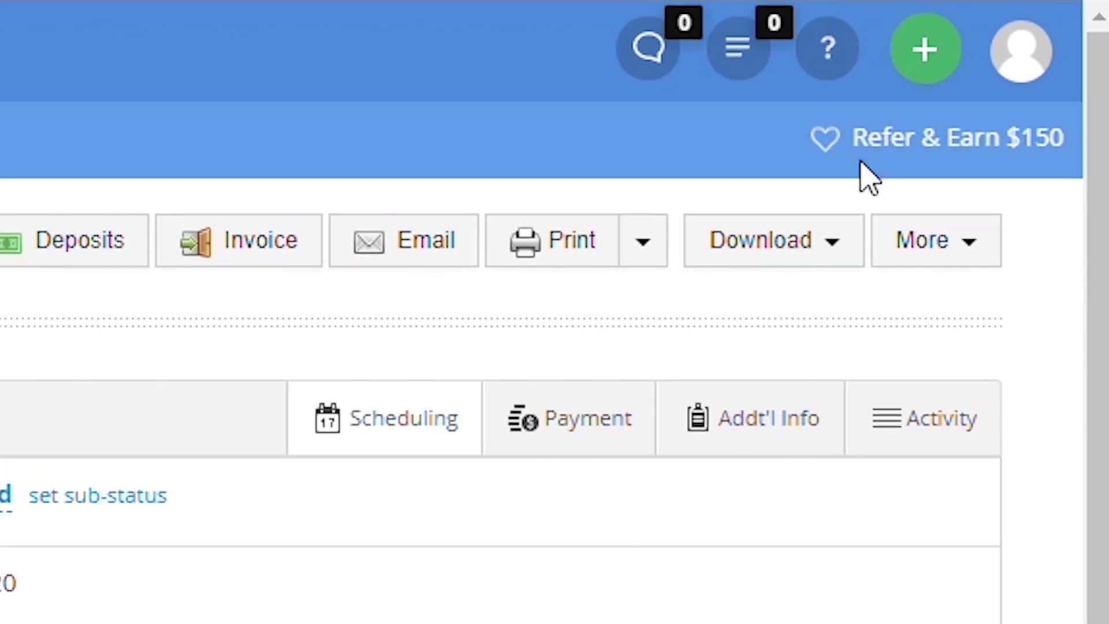
- Add the note 'Customer requested technician park in the street' to job 1012
left_click(945, 45)
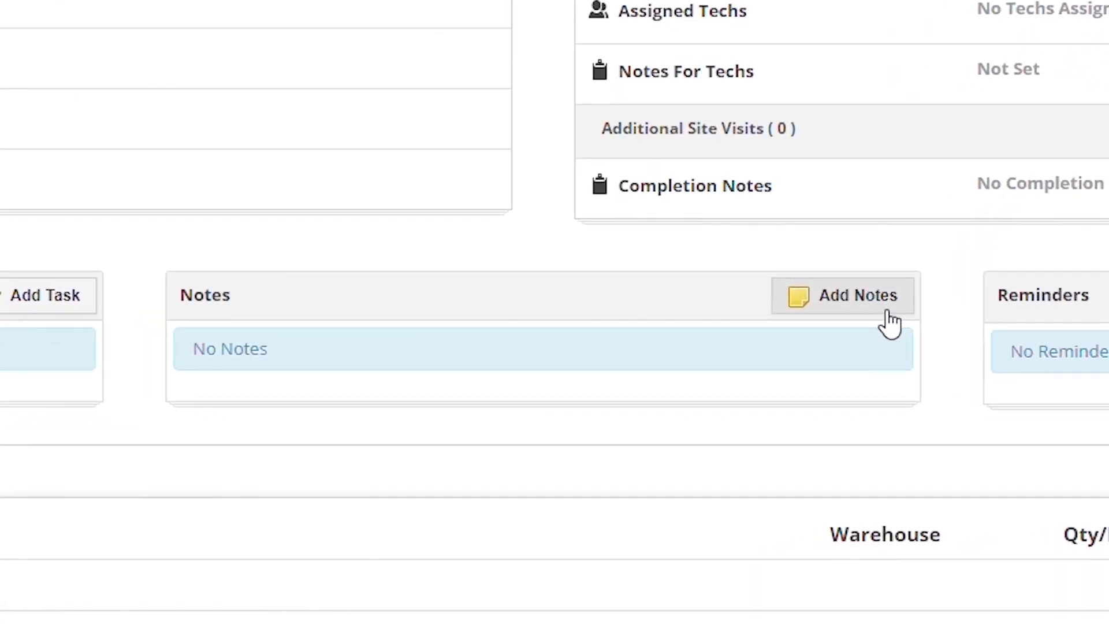
left_click(701, 468)
type("Customer requested technician park in the ")
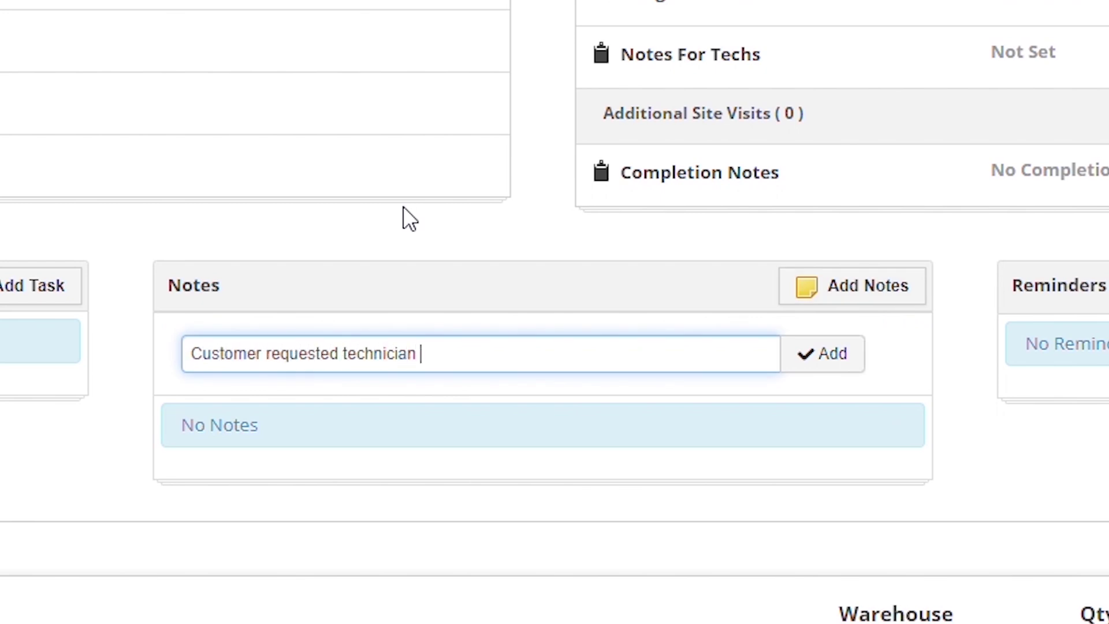
type("street")
left_click(823, 364)
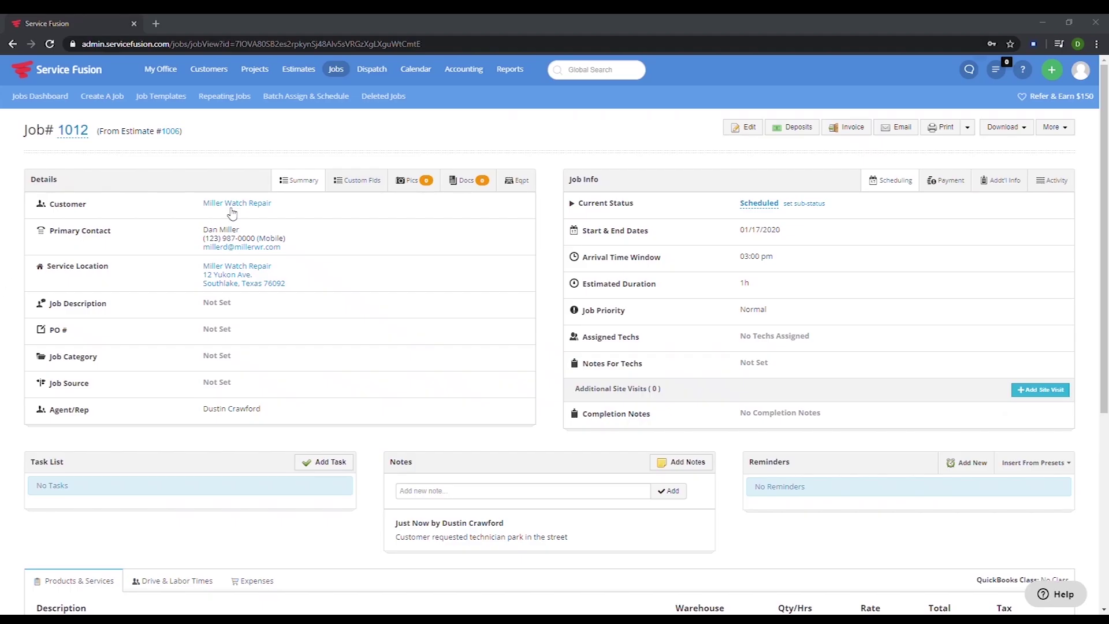
- Add a pinned note 'Customer is available on Mondays' to the Miller Watch Repair customer record
left_click(233, 208)
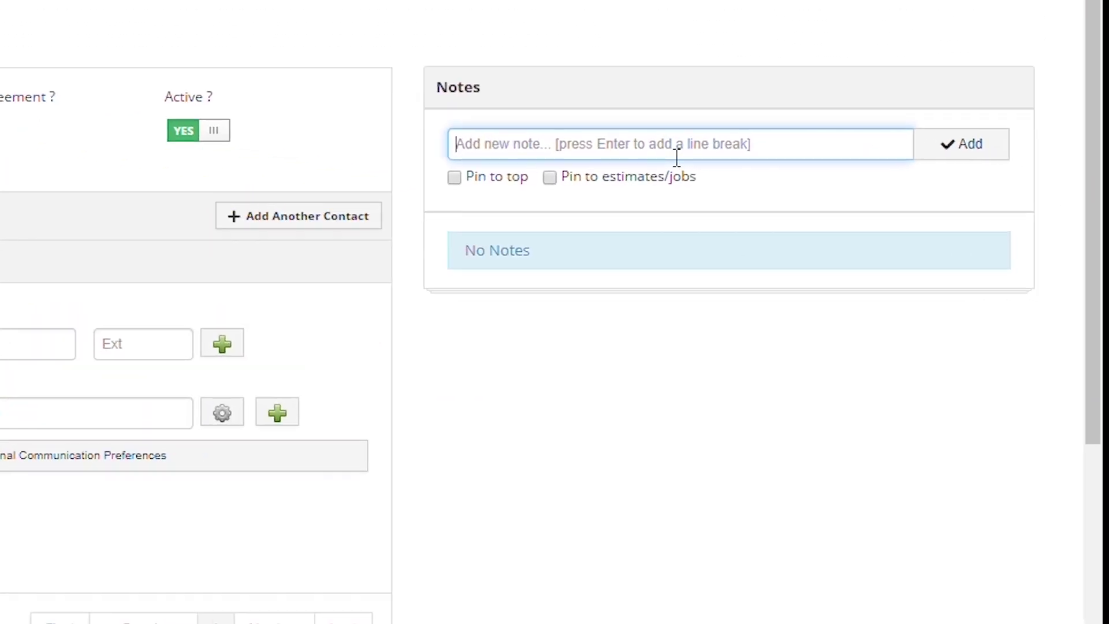
type("Customer is available on Mondays")
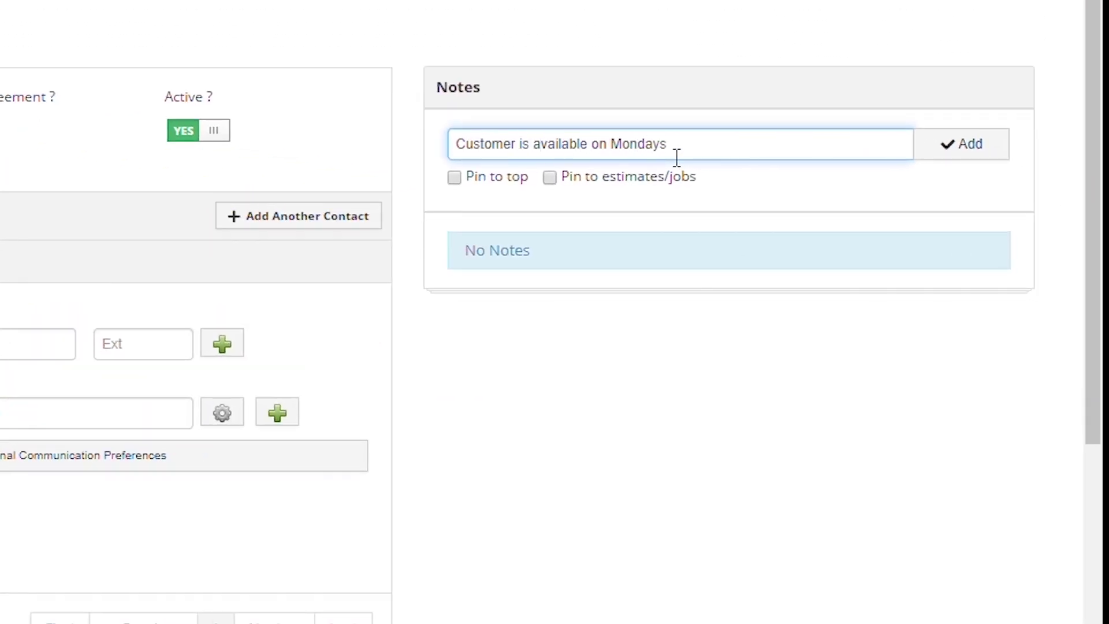
left_click(455, 178)
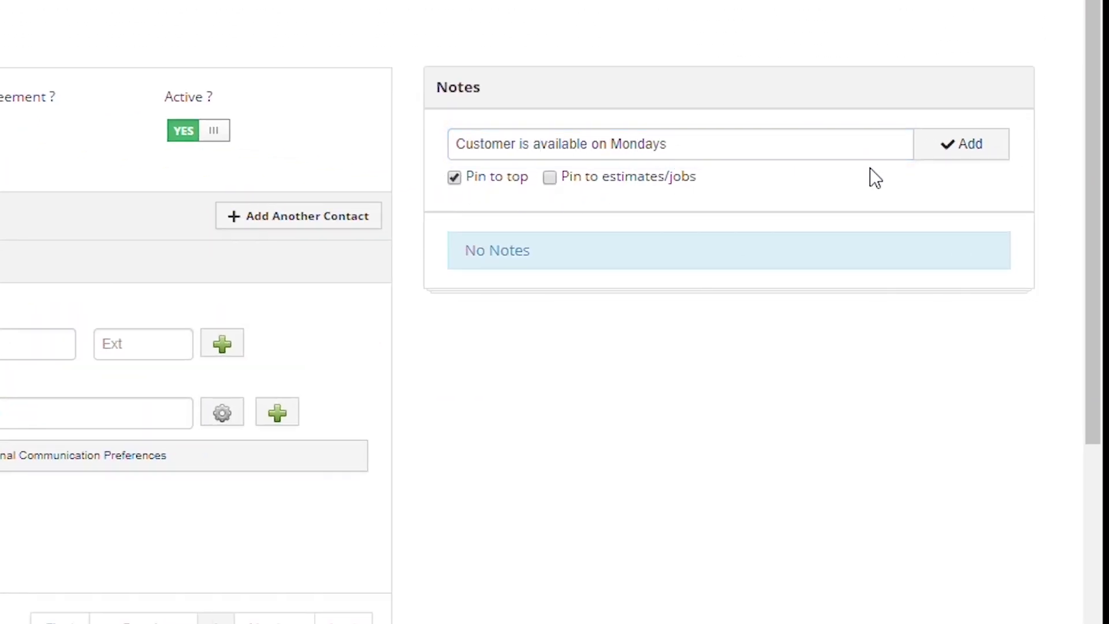
left_click(951, 165)
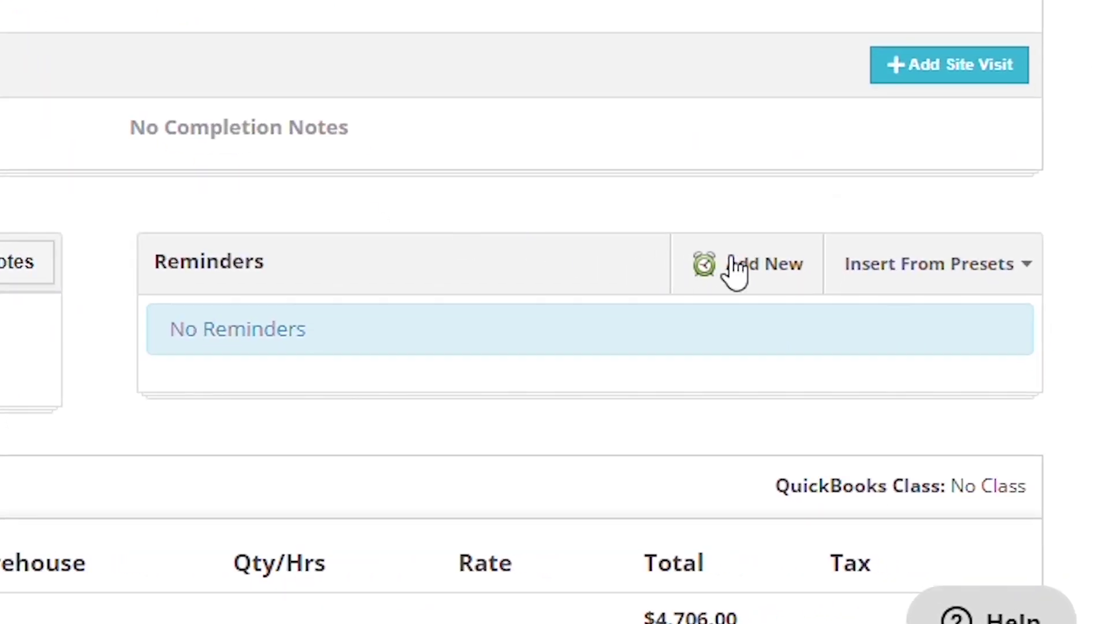
- Add a customer email reminder for the evening before the visit using the Customer Confirmation template
left_click(737, 269)
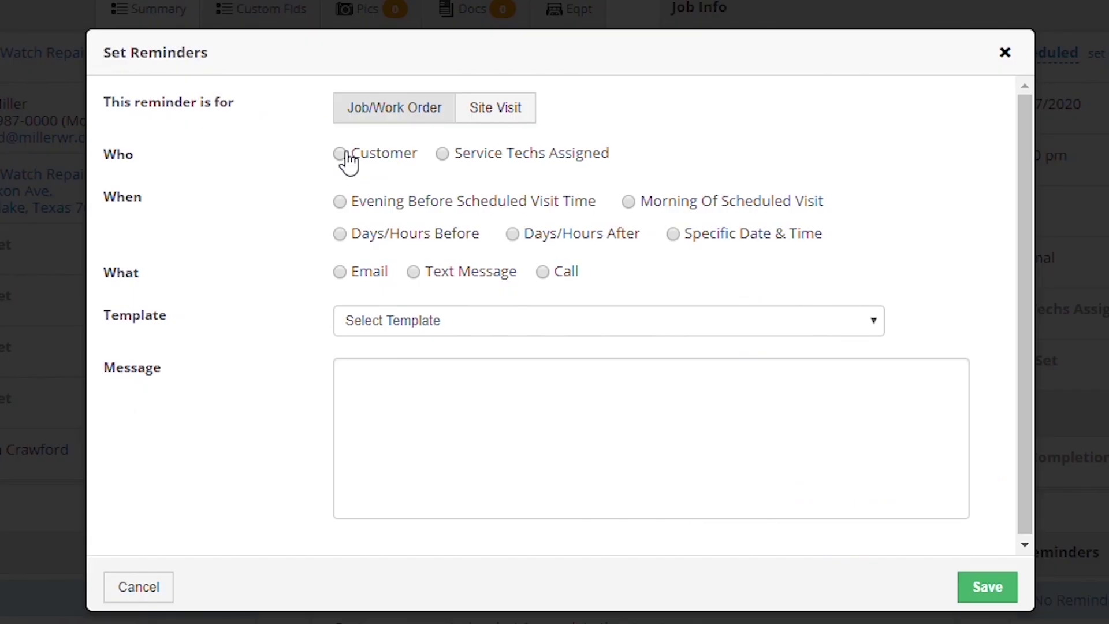
left_click(342, 156)
left_click(342, 203)
left_click(342, 273)
left_click(376, 331)
left_click(395, 380)
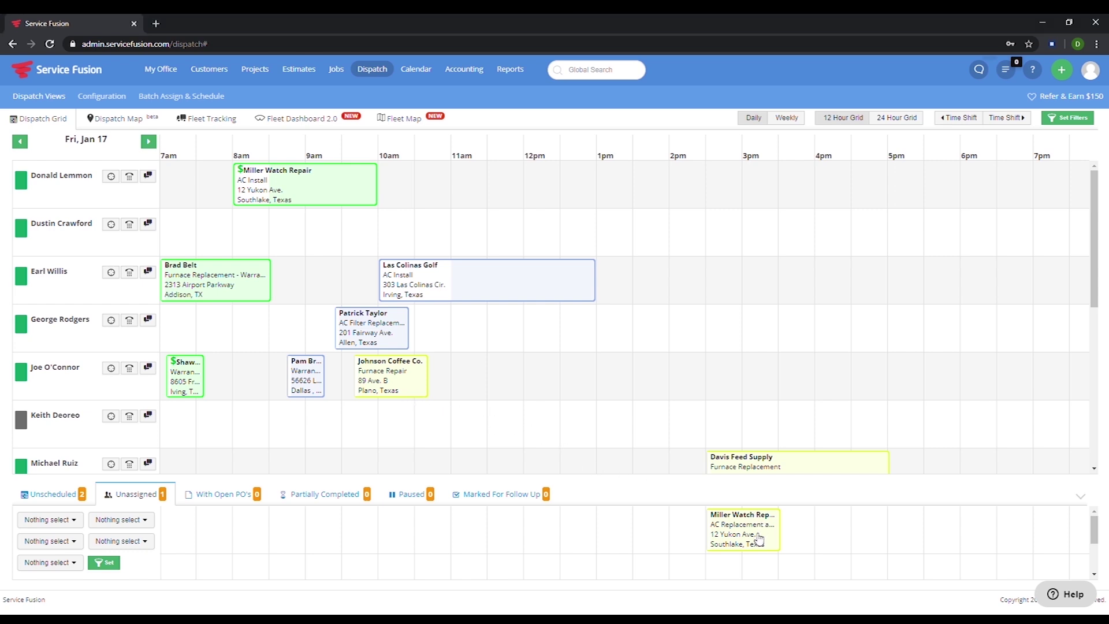
- Drag the Miller Watch Repair AC Replacement card from Unassigned into a technician's 3pm slot
left_click_drag(759, 540, 758, 387)
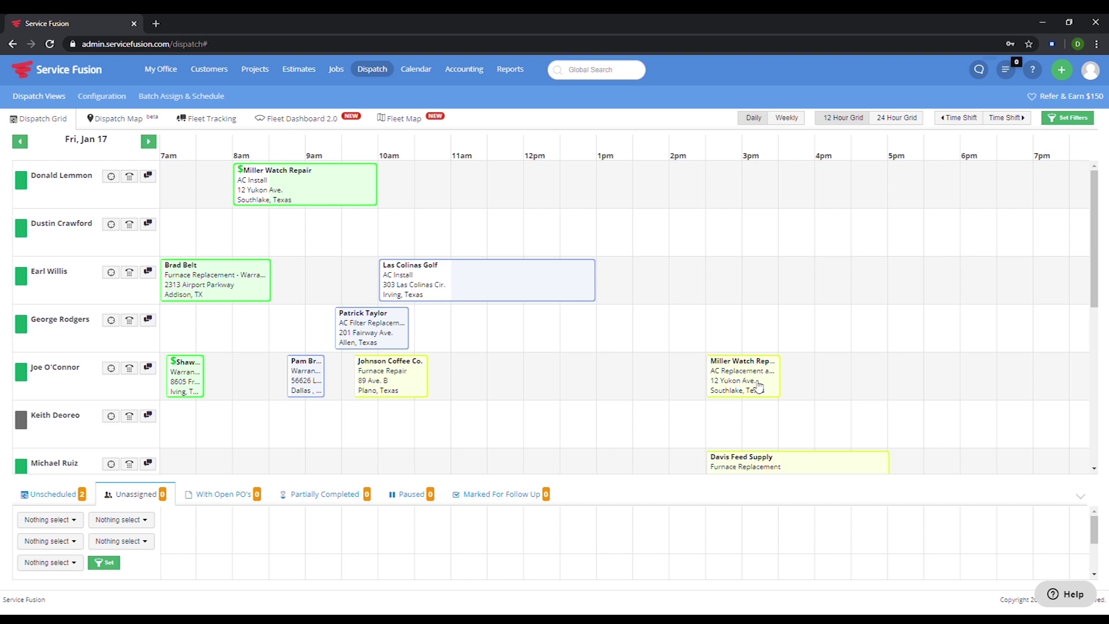
mouse_move(758, 387)
left_mouse_down()
mouse_move(763, 537)
mouse_move(763, 343)
mouse_move(758, 387)
left_mouse_up()
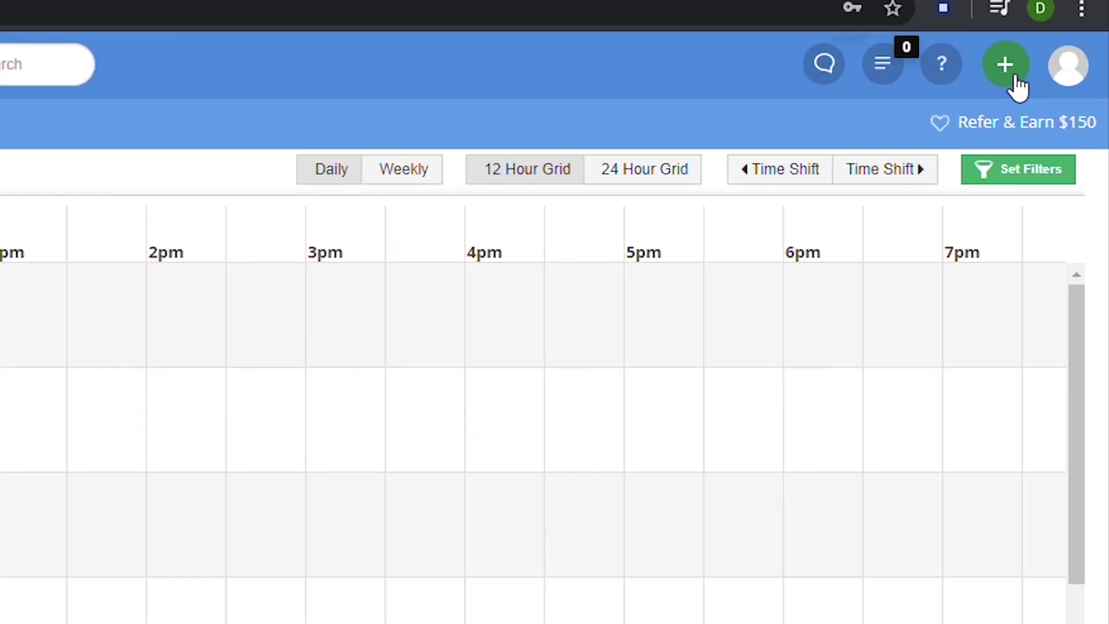
- Create a new job from an empty dispatch slot at 03:00 pm on 01/17/2020
left_click(1062, 70)
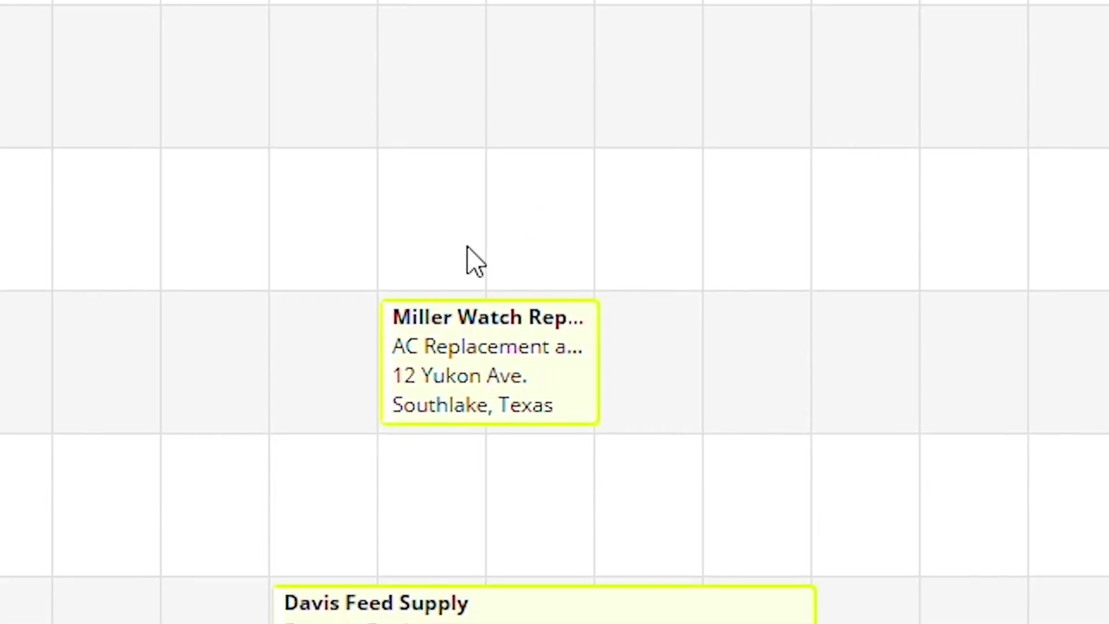
left_click(468, 249)
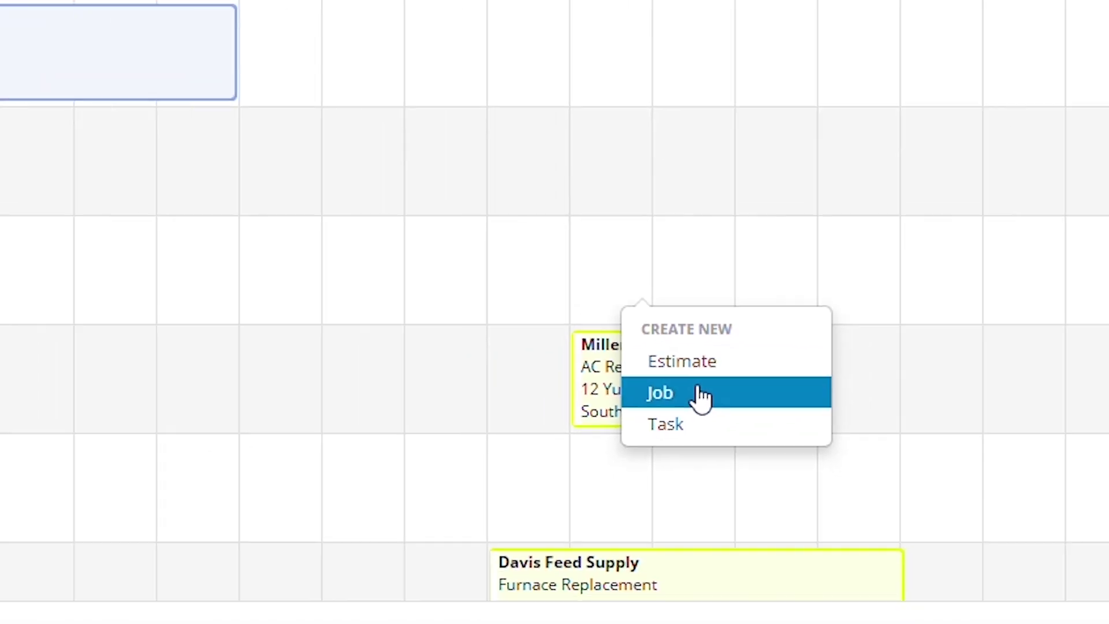
left_click(547, 376)
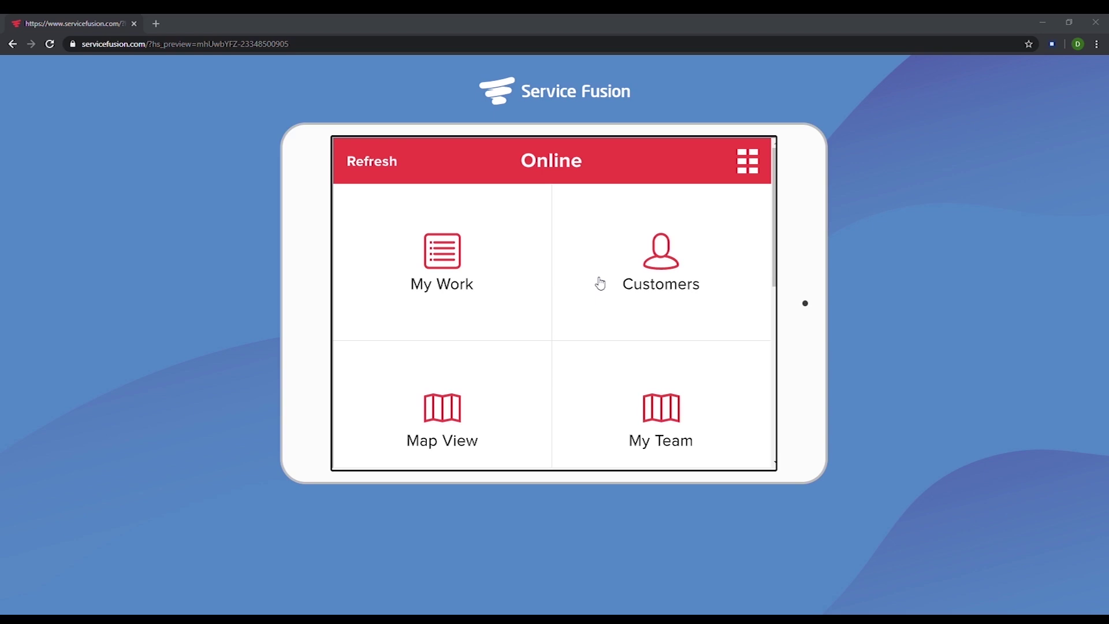
- In the mobile app's assigned work, open the Miller Watch Repair job and mark it STARTED
left_click(471, 283)
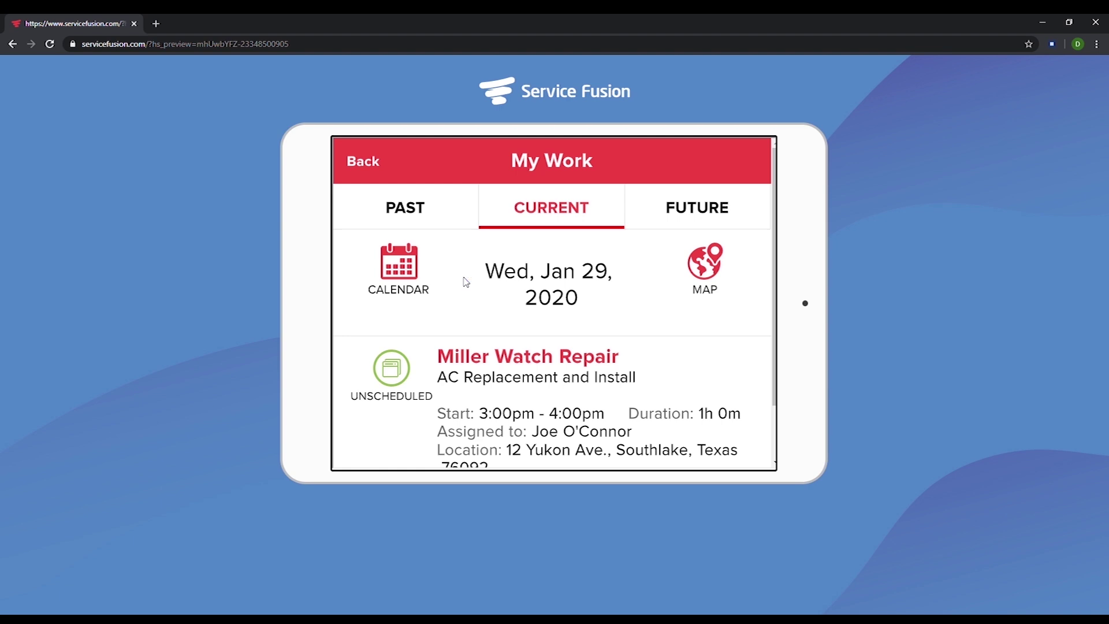
left_click(469, 363)
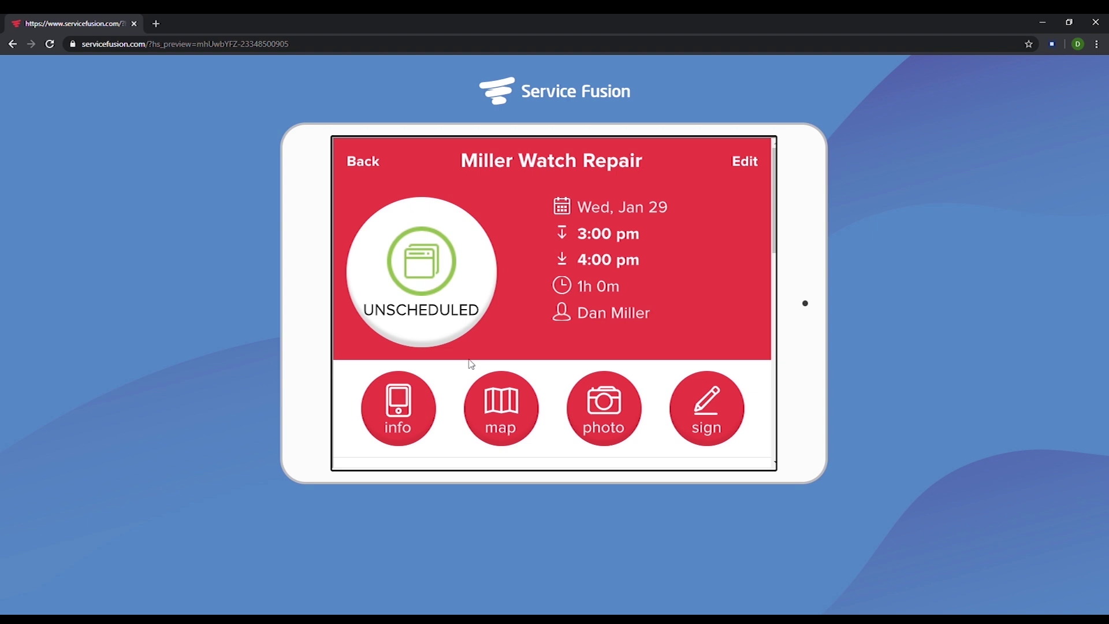
left_click(439, 311)
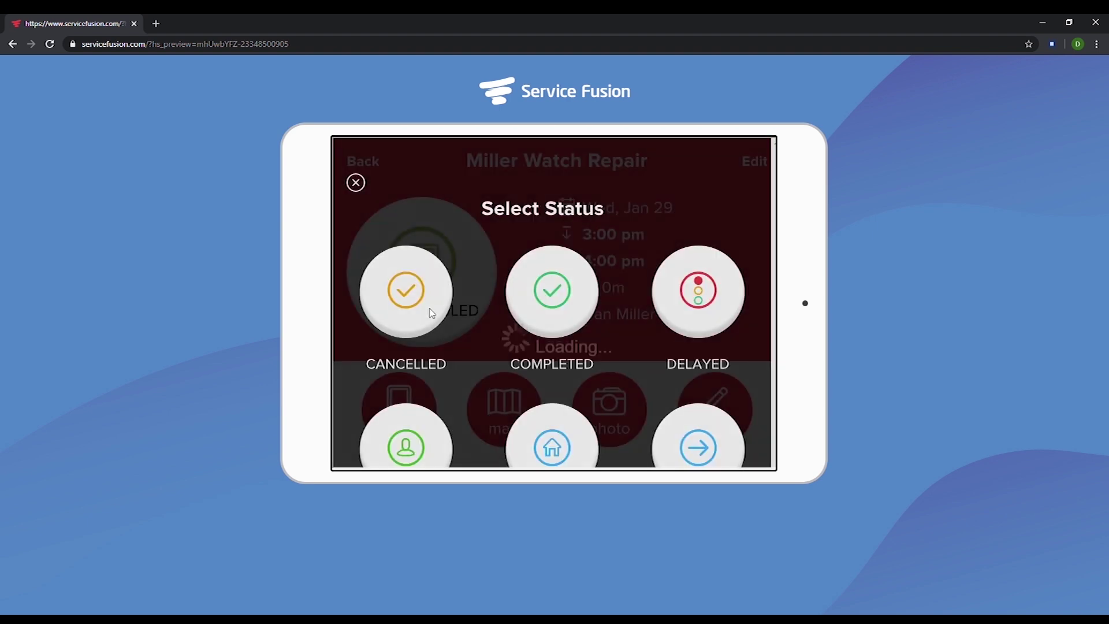
scroll(494, 349, "down", 3)
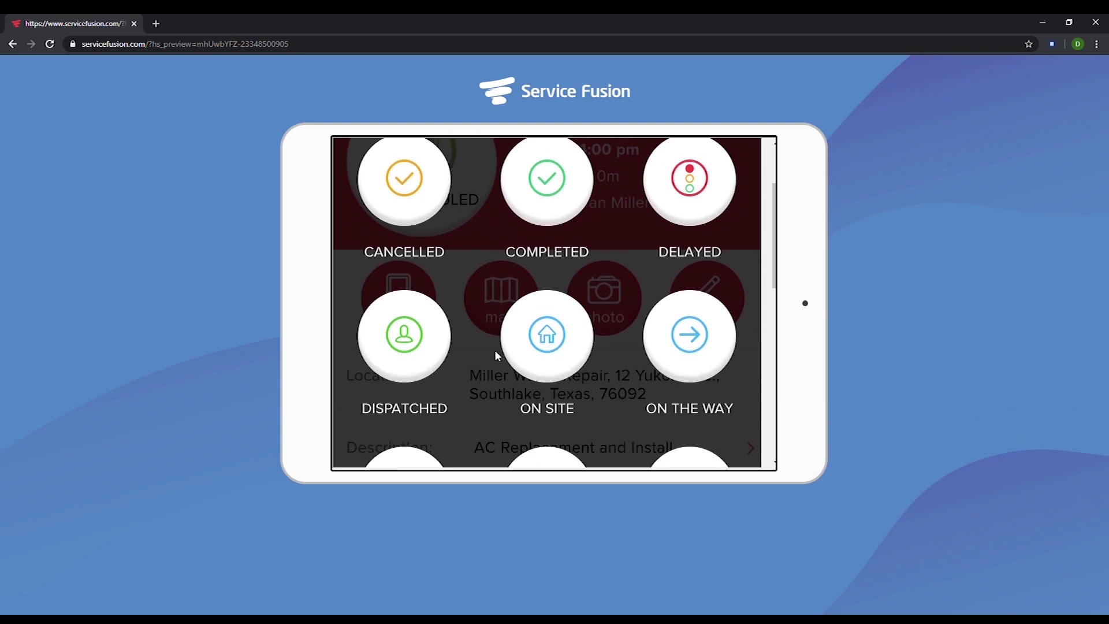
scroll(495, 349, "down", 2)
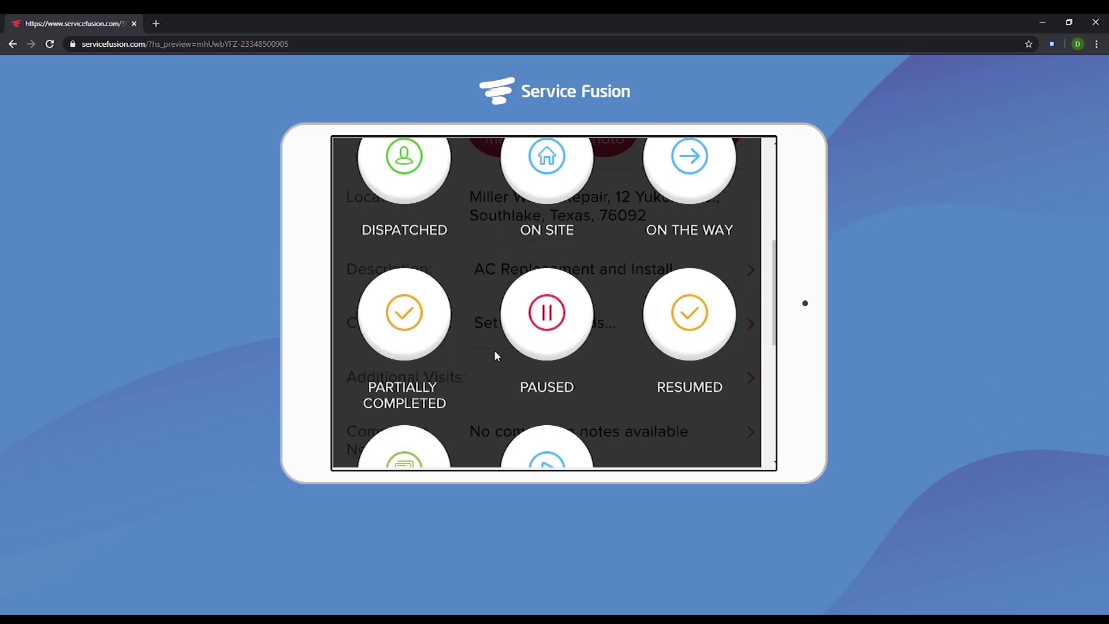
scroll(494, 349, "down", 1)
scroll(492, 349, "down", 1)
left_click(546, 353)
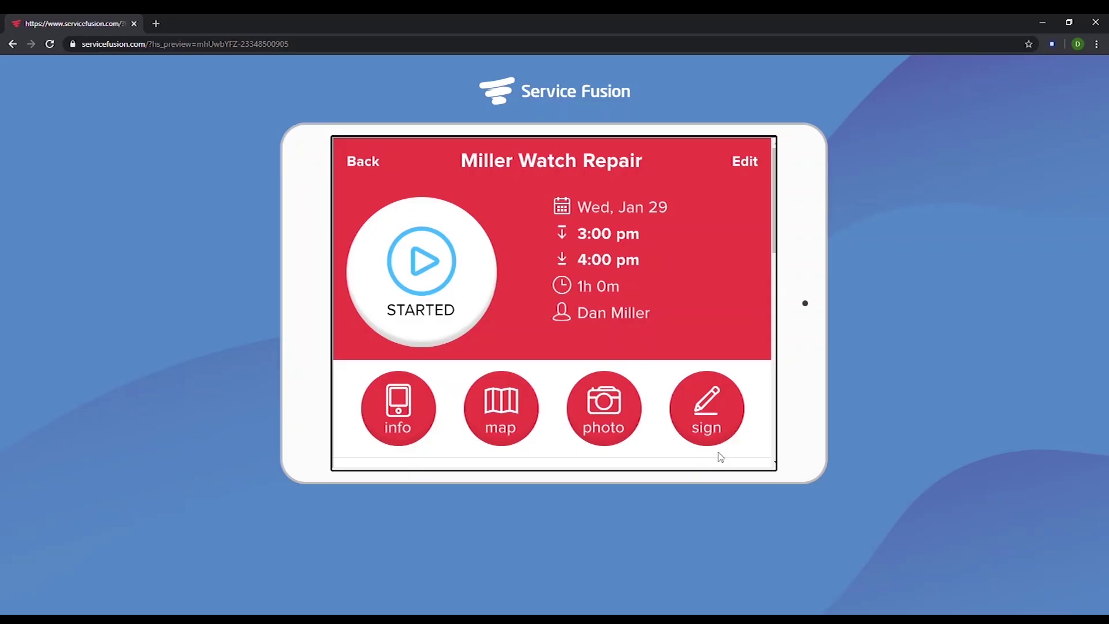
- Review the job details and show the invoice estimated charges ($4,706.00 for AS 16 Electric TE)
scroll(720, 457, "down", 3)
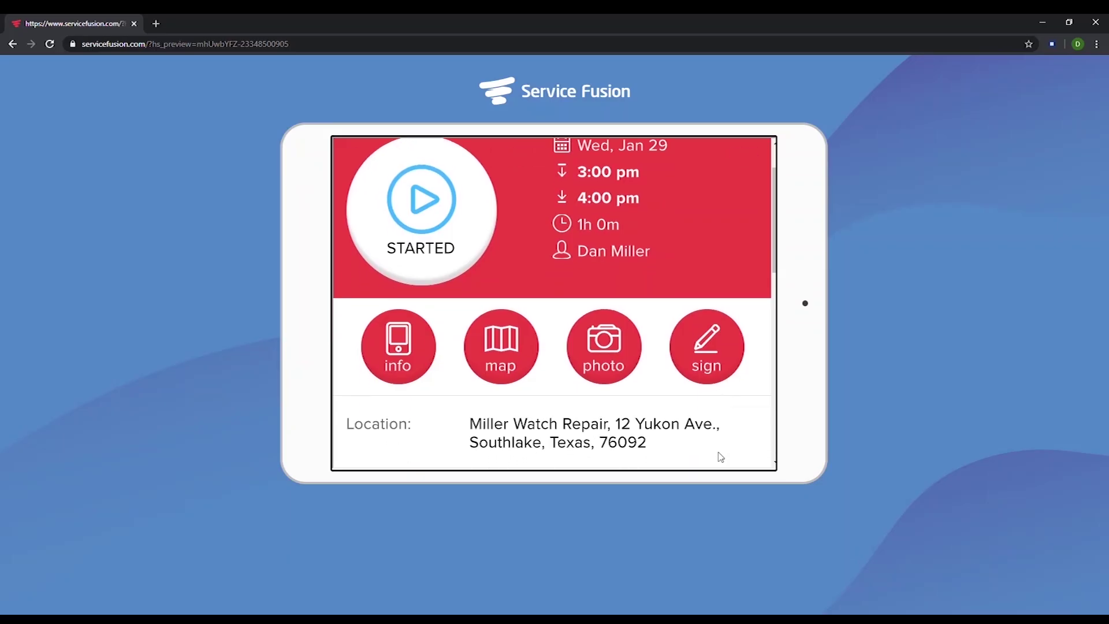
scroll(713, 439, "down", 1)
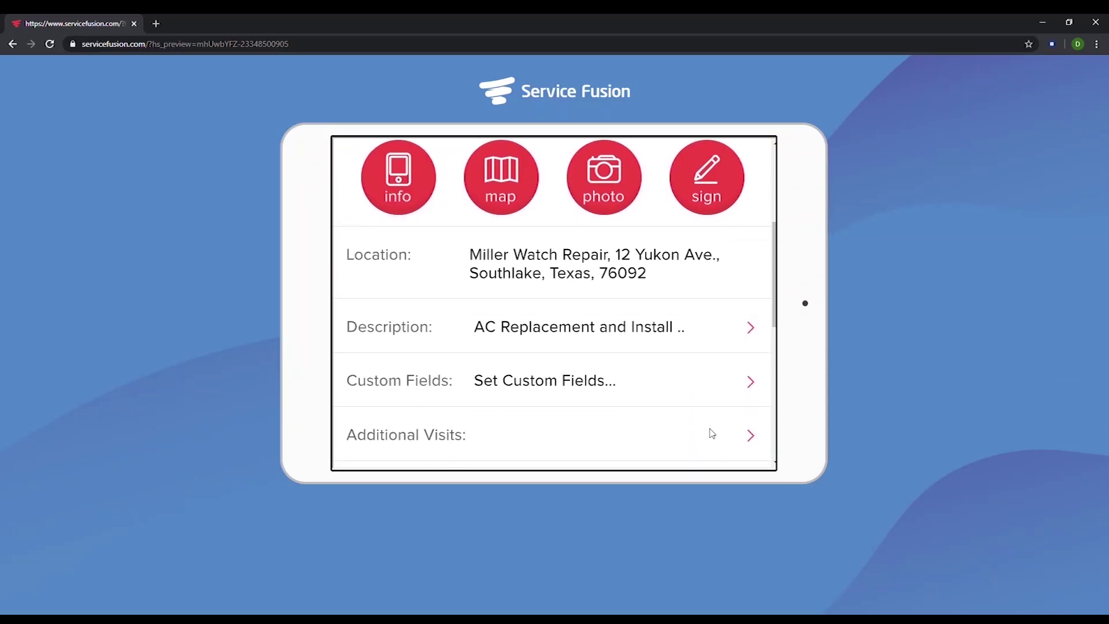
scroll(700, 424, "down", 1)
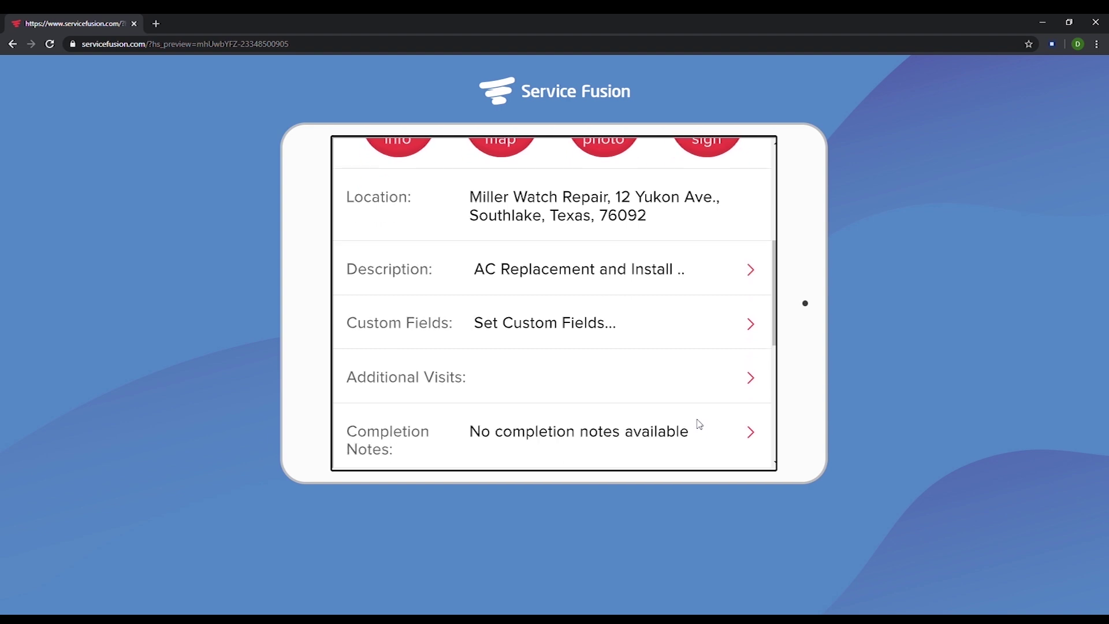
scroll(699, 425, "down", 3)
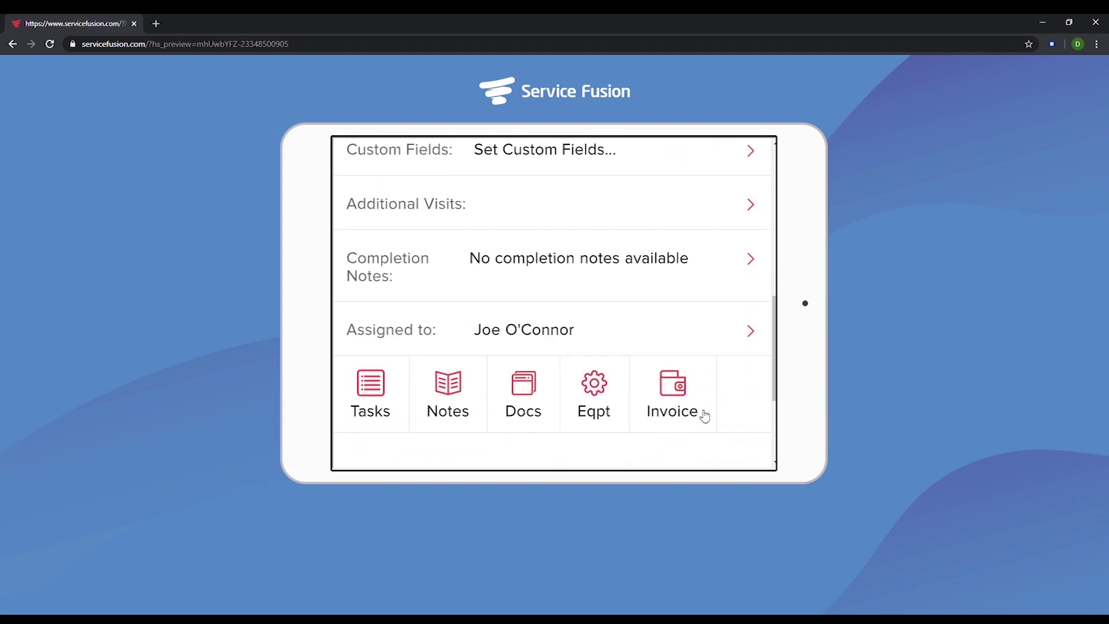
scroll(720, 400, "down", 2)
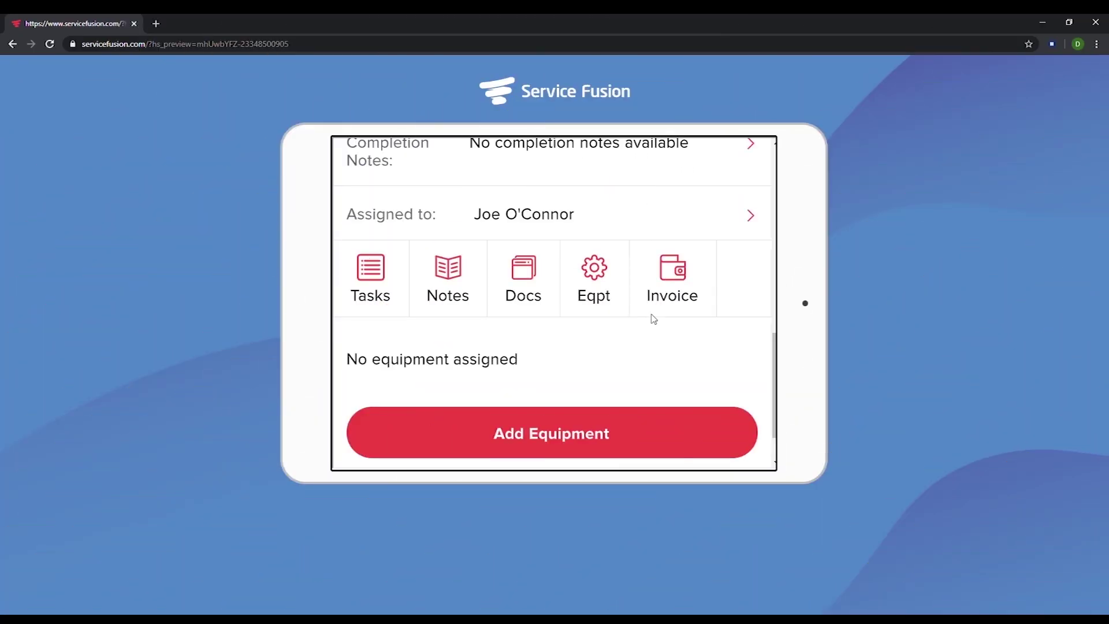
left_click(683, 289)
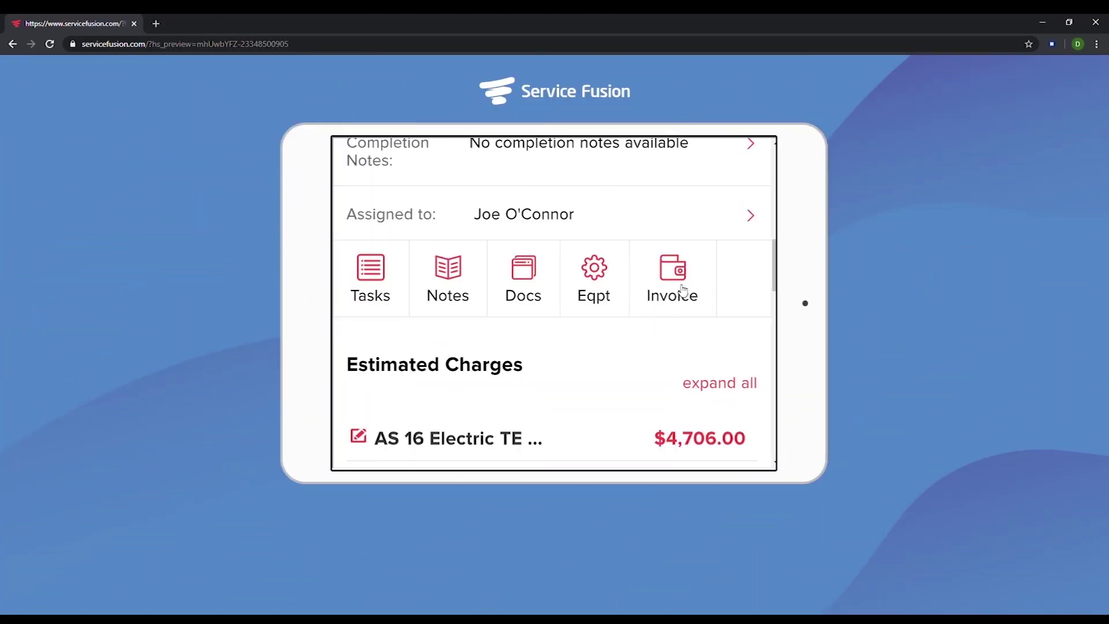
- Scroll the Estimated Charges line items past the $5,984.00 Total Due to the invoice buttons
scroll(680, 291, "down", 4)
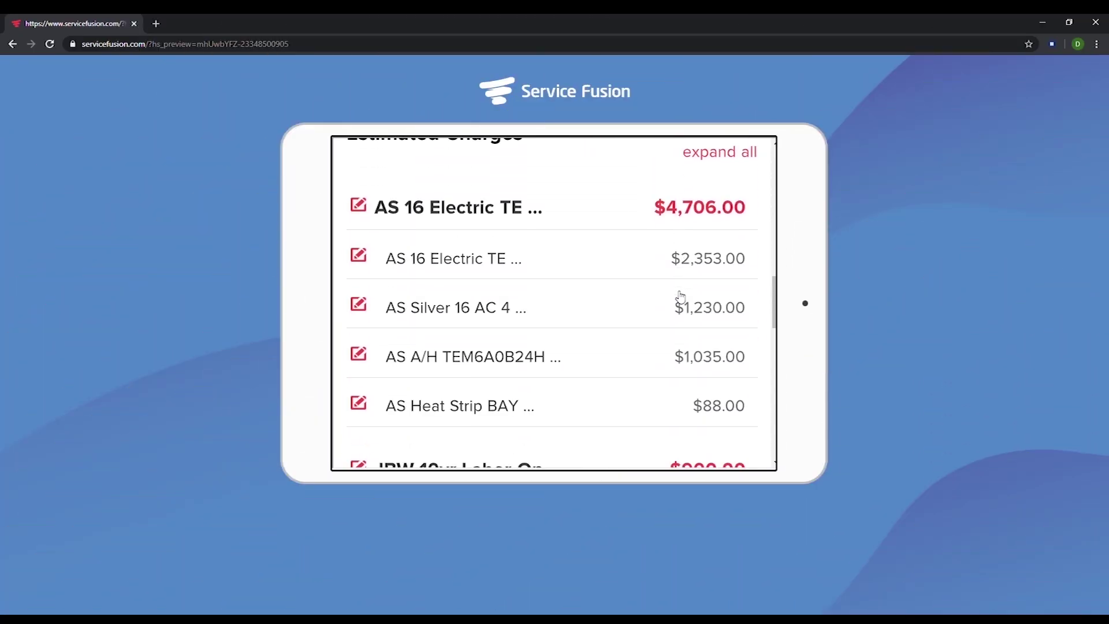
scroll(681, 296, "up", 1)
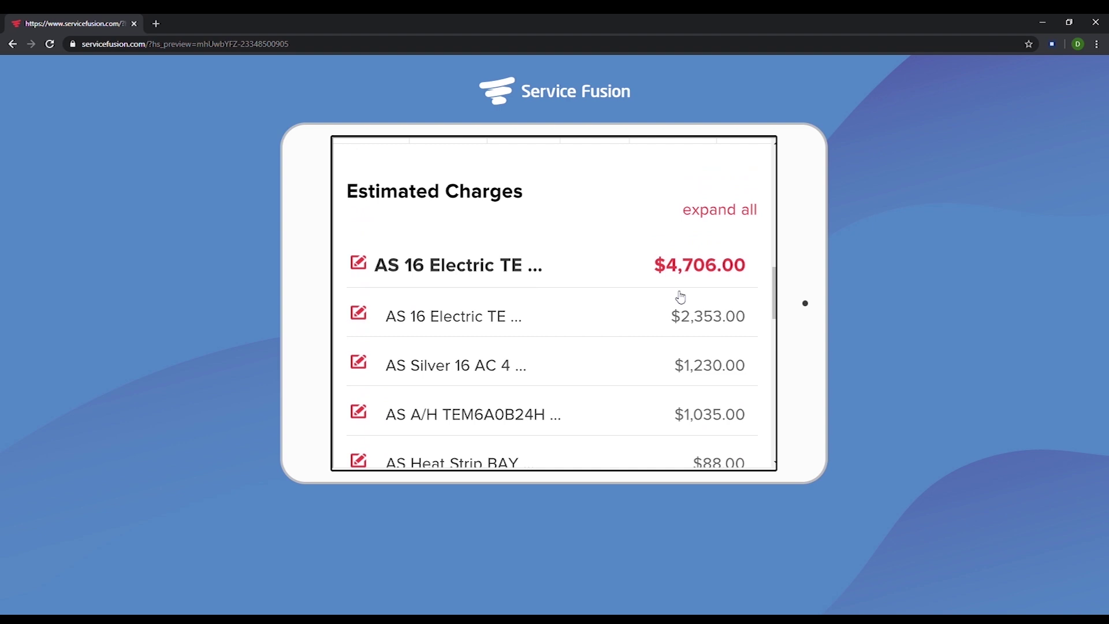
scroll(681, 297, "down", 3)
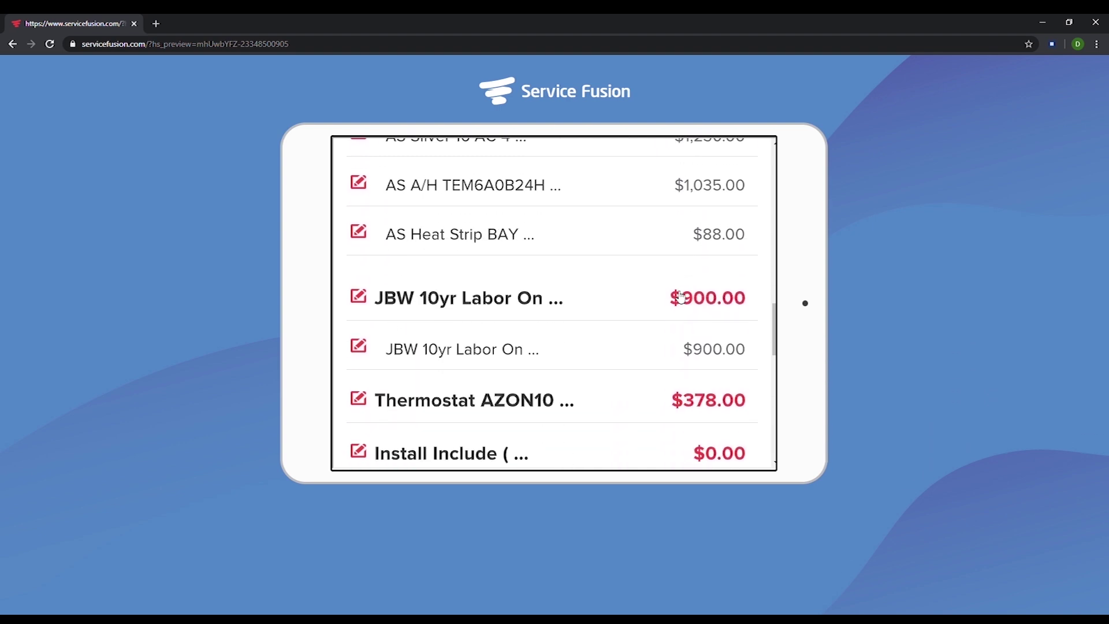
scroll(681, 297, "down", 3)
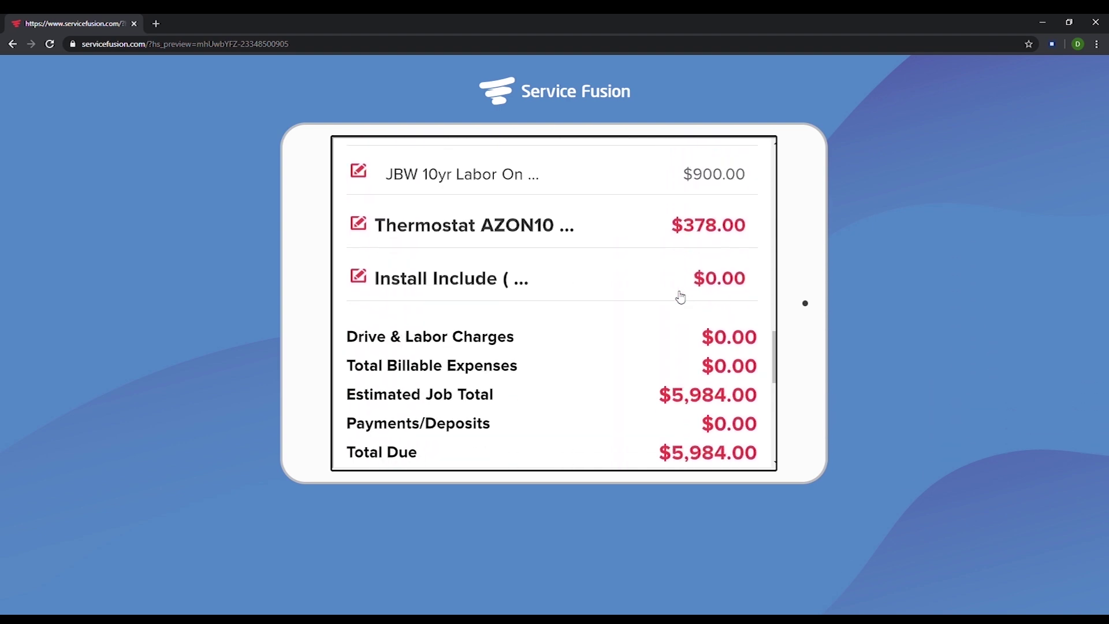
scroll(680, 297, "down", 1)
scroll(681, 297, "down", 1)
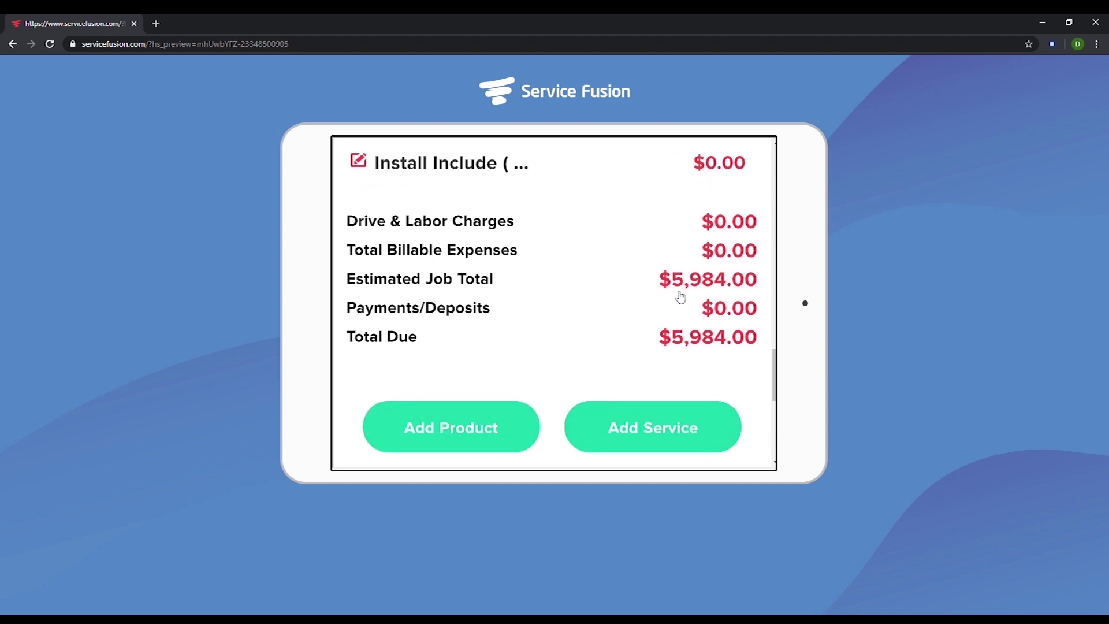
scroll(631, 309, "down", 5)
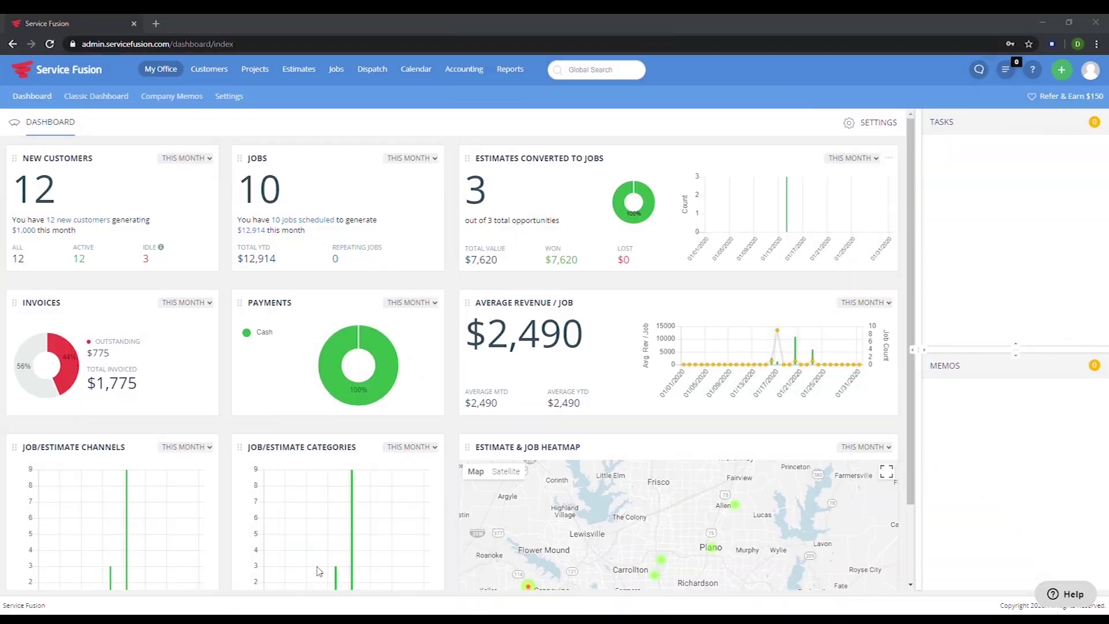
- In the QuickBooks Desktop settings, include the Arrival Time Window on invoices
mouse_move(168, 70)
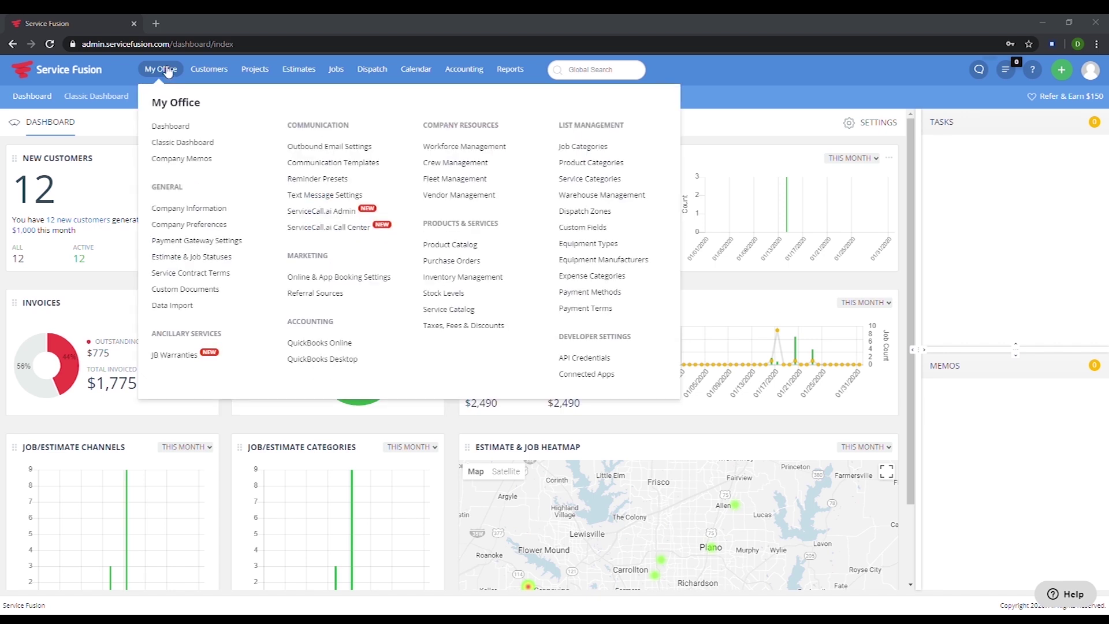
left_click(326, 364)
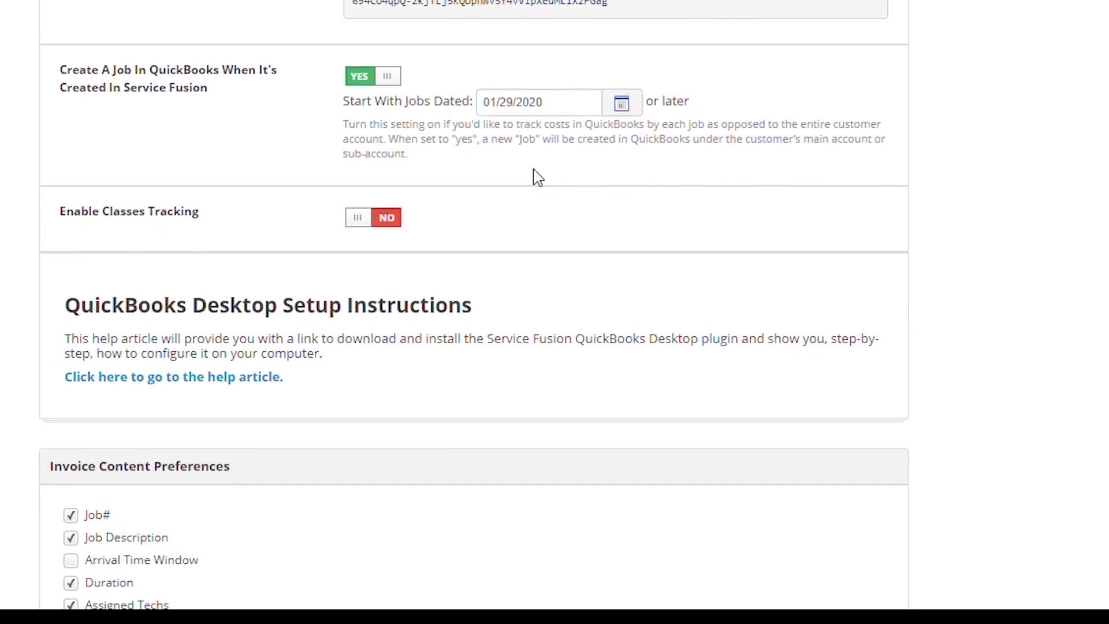
scroll(491, 153, "down", 3)
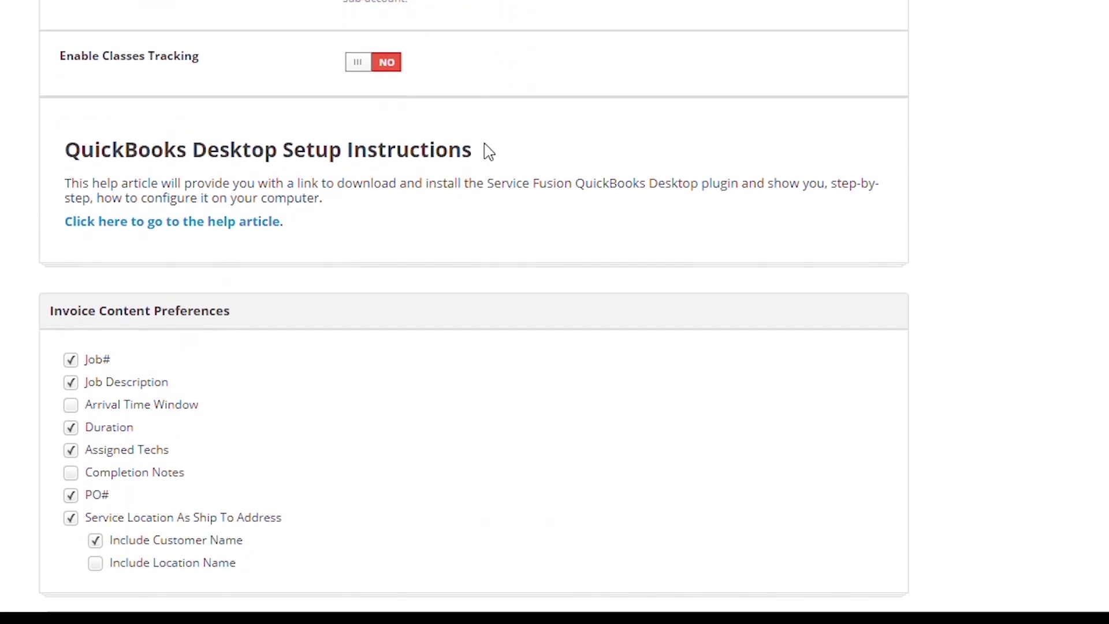
scroll(489, 153, "down", 1)
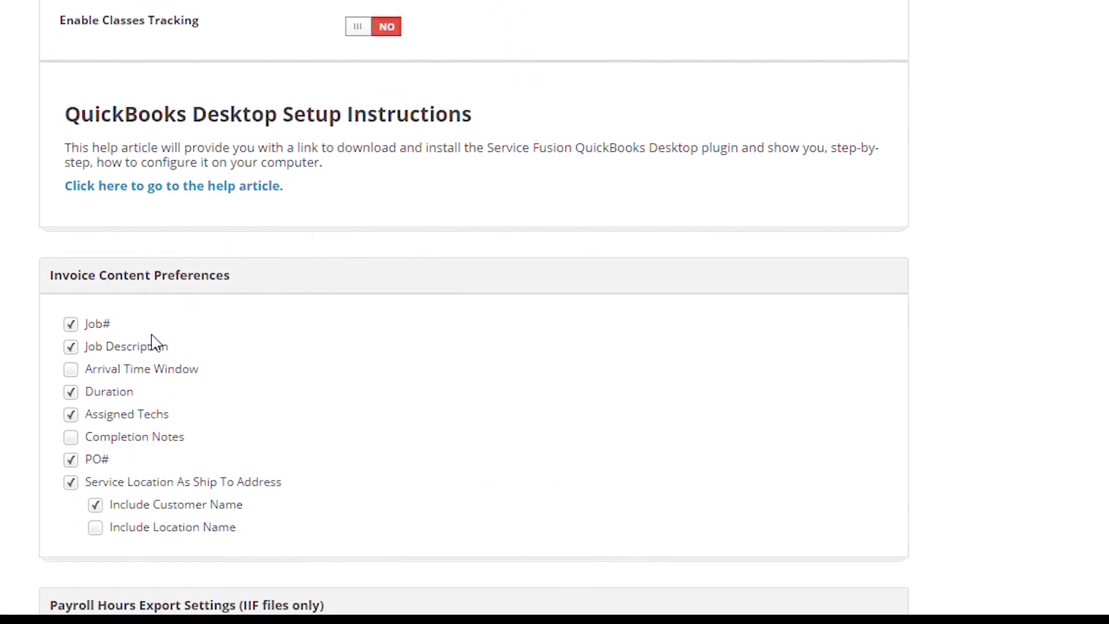
left_click(72, 371)
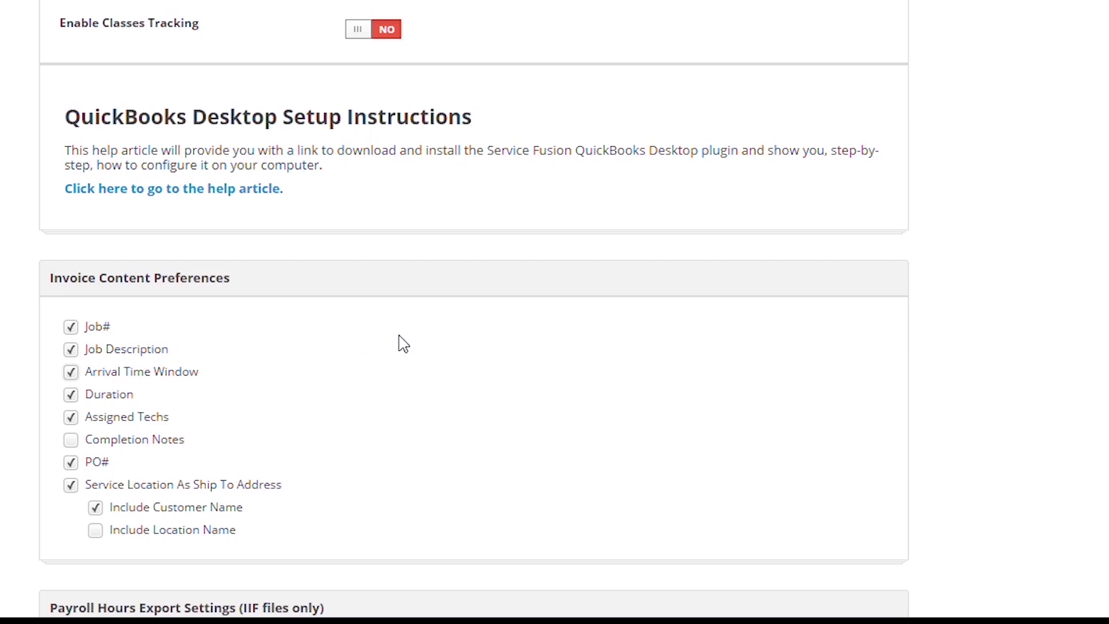
- Include the customer name in the ship-to address, drop the service-location ship-to, and enable timesheet export
scroll(413, 356, "down", 2)
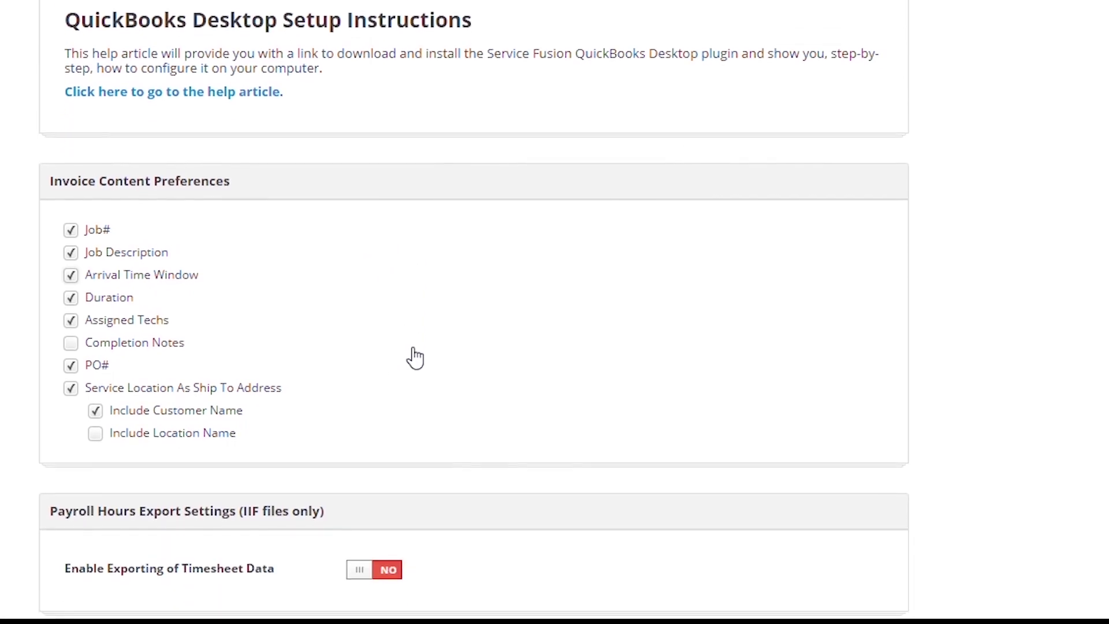
left_click(95, 412)
left_click(70, 388)
scroll(364, 383, "down", 2)
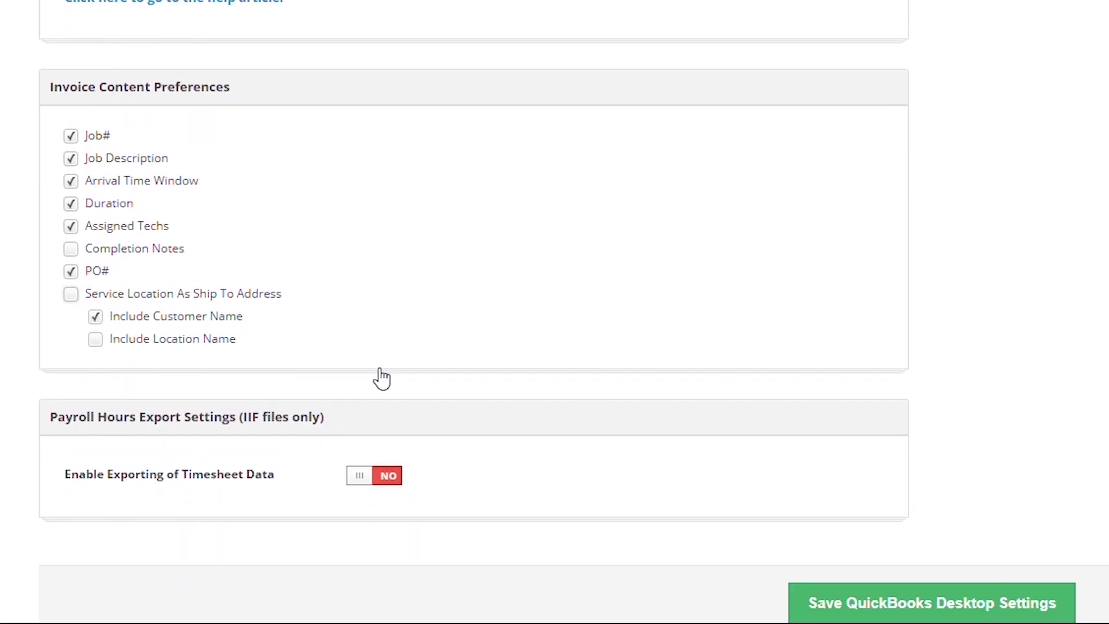
scroll(381, 379, "down", 2)
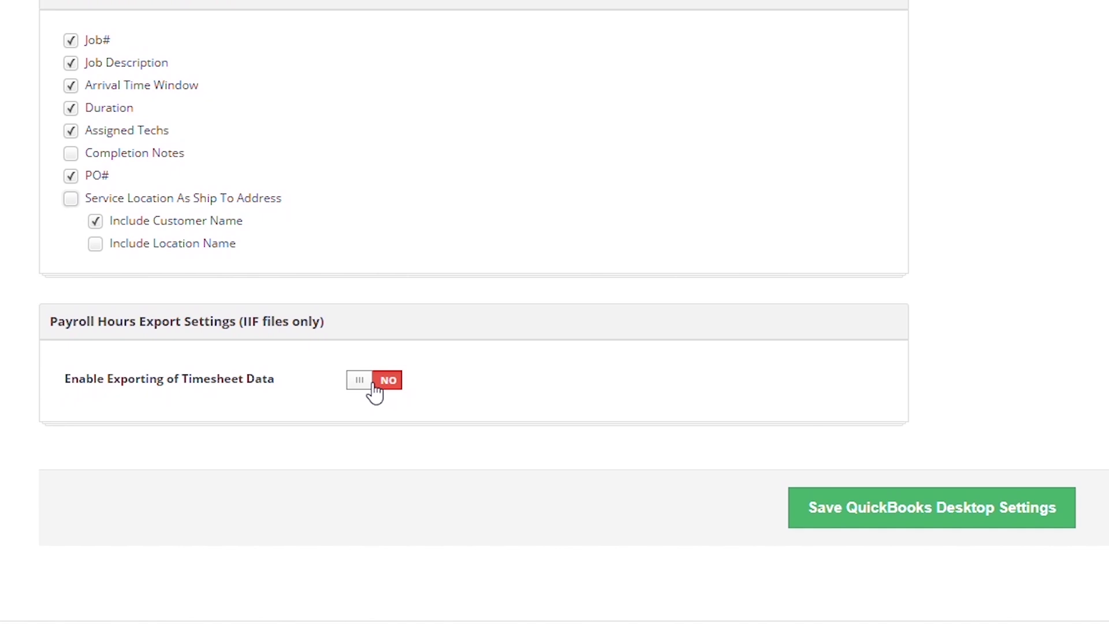
left_click(373, 384)
scroll(410, 389, "down", 6)
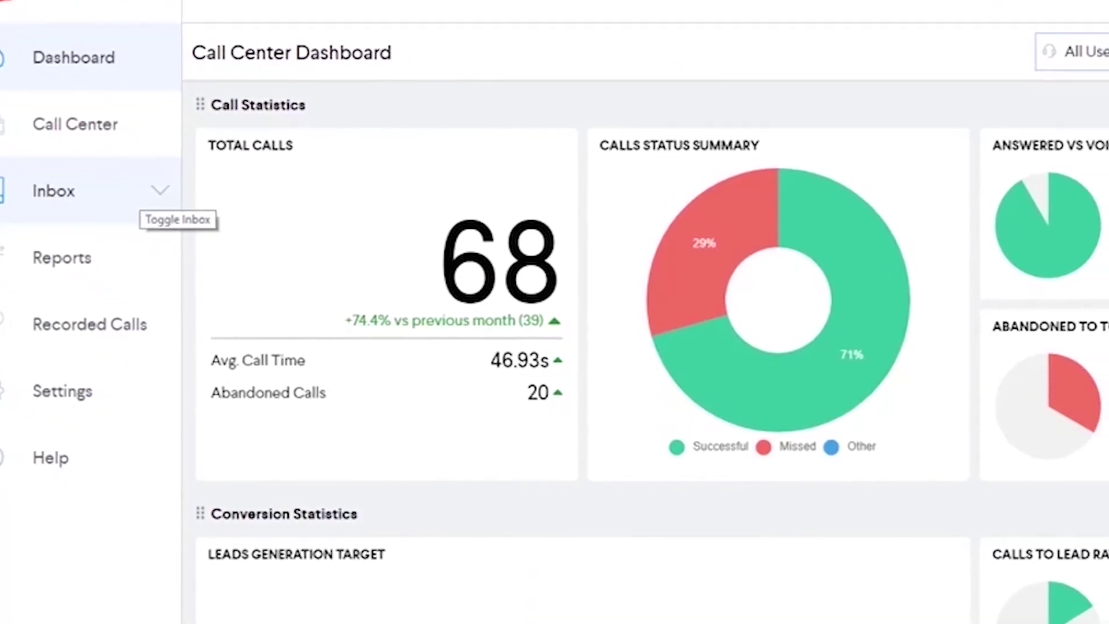
- Expand the Inbox section to show the inbound and outbound call log
left_click(193, 210)
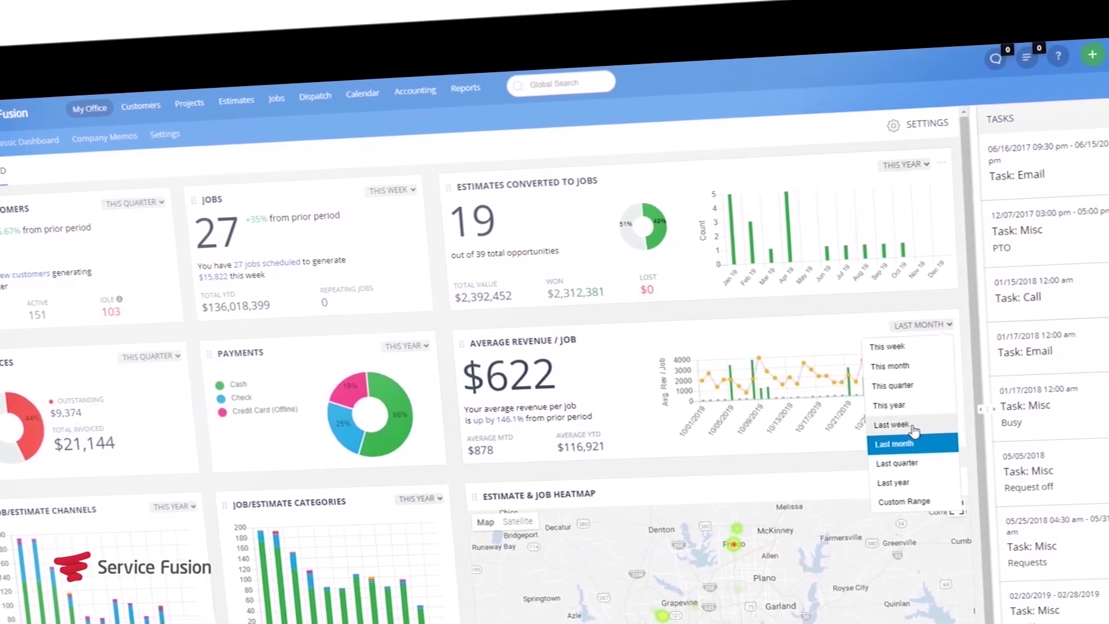
- Set the Average Revenue / Job period to Last Week
left_click(950, 427)
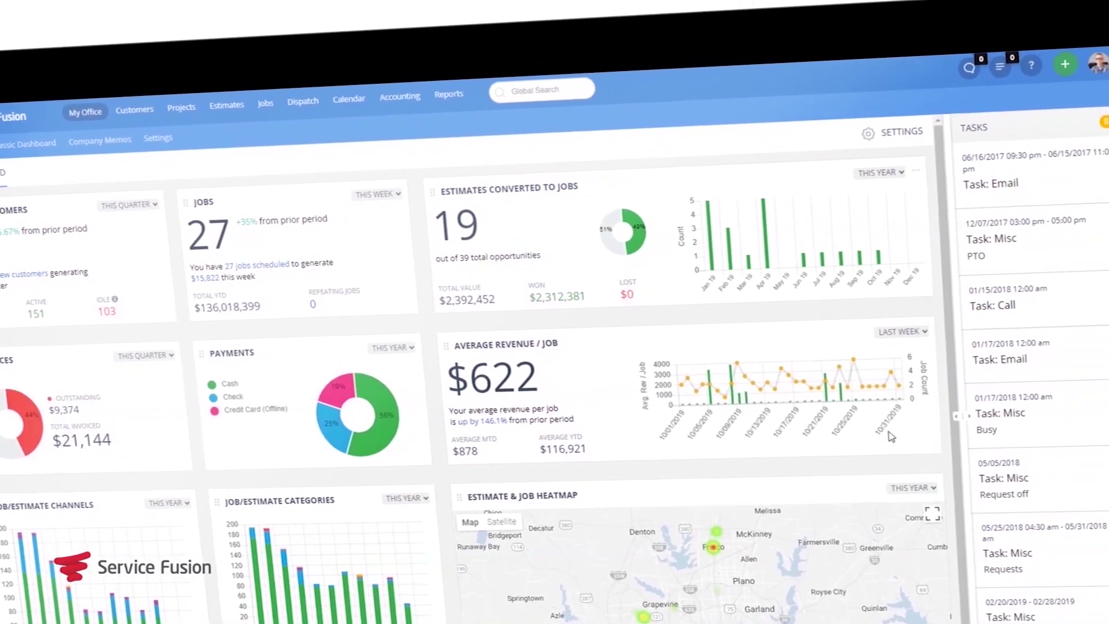